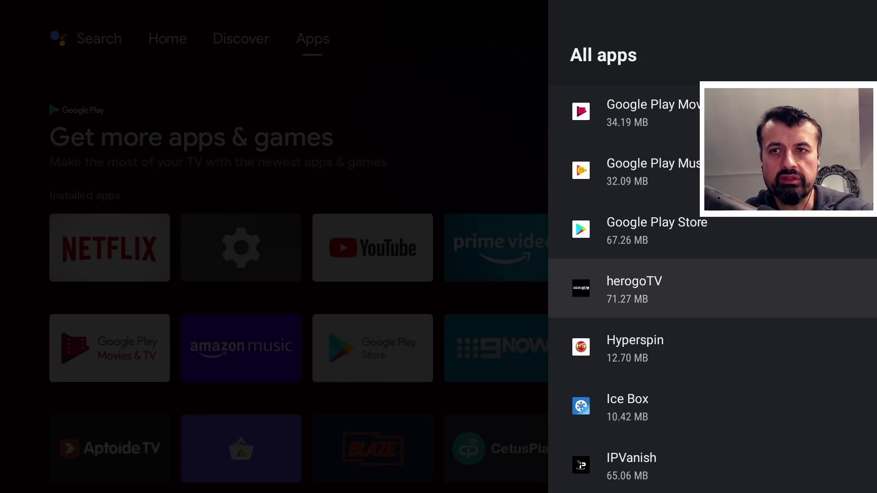
- Launch herogoTV from its app info, note its portrait layout, and return to the Apps tab
key("Return")
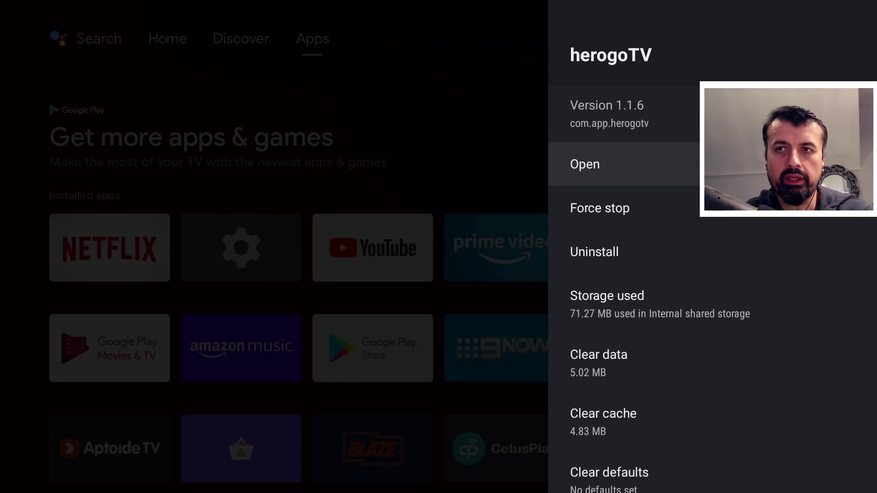
key("Return")
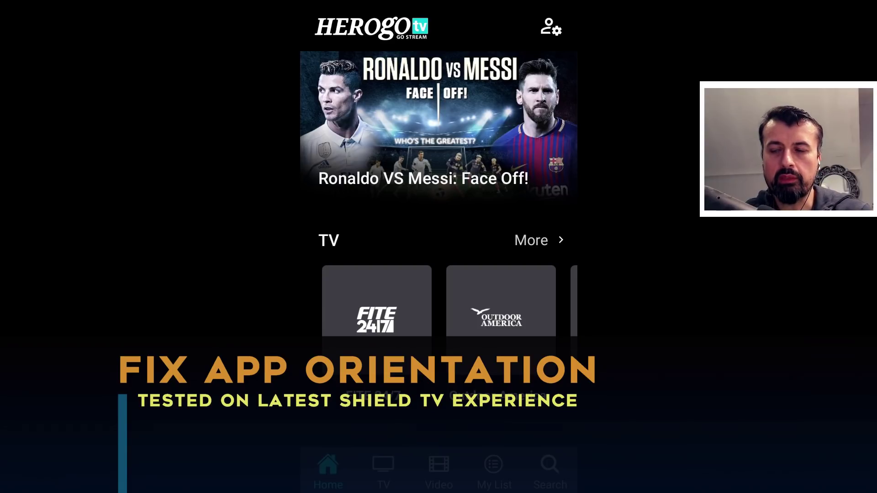
key("Escape")
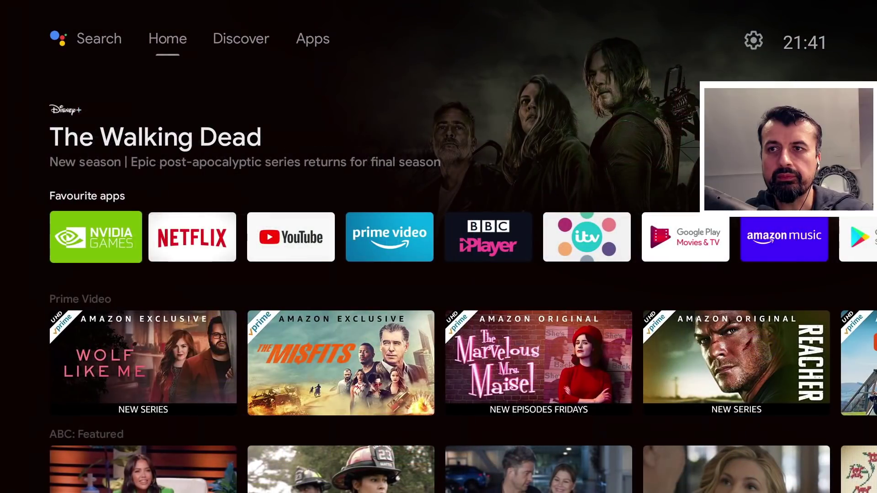
- In the Set Orientation app from favourites, choose Landscape in the dropdown and confirm with OK
key("Right")
key("Right")
key("Right")
key("Right")
key("Right")
key("Right")
key("Right")
key("Right")
key("Right")
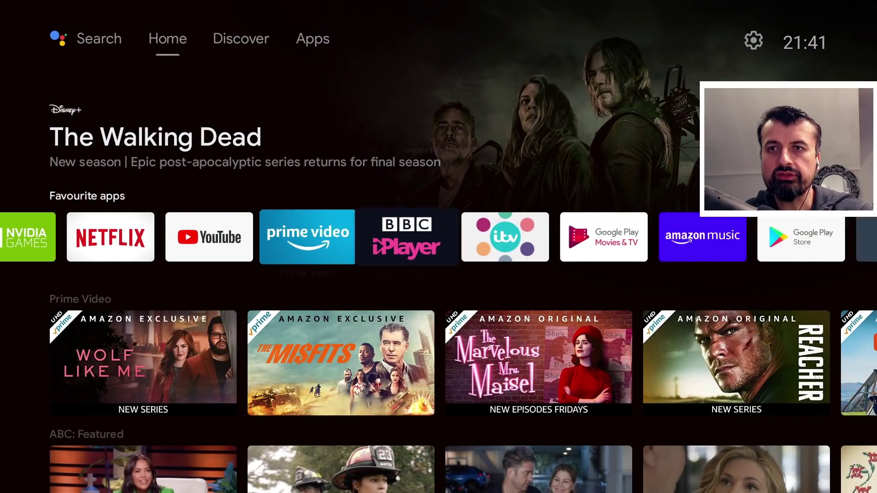
key("Right")
key("Right")
key("Right")
key("Right")
key("Right")
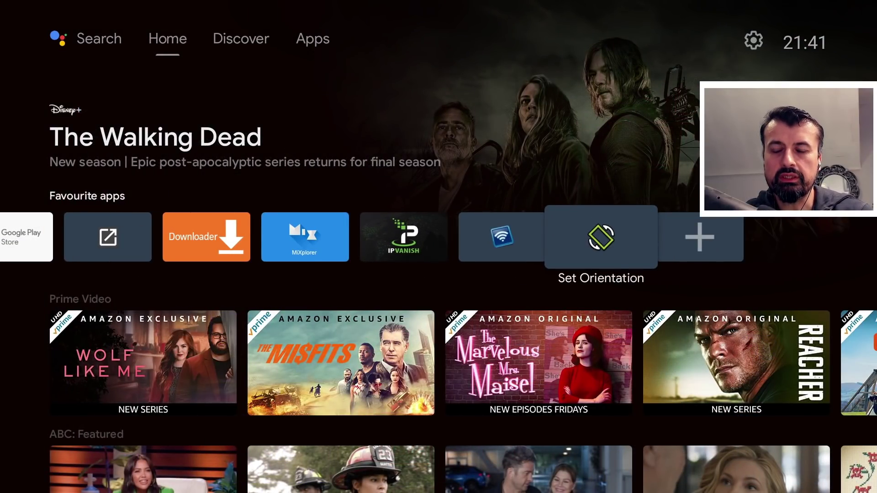
key("Return")
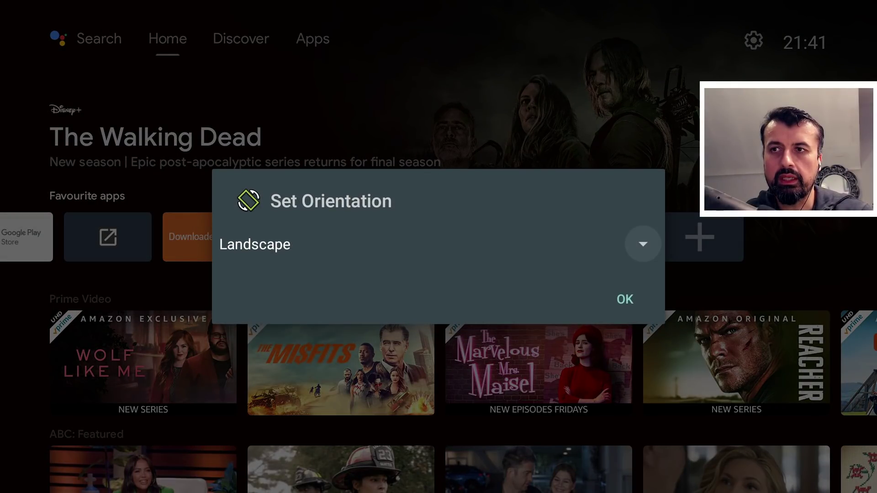
key("Return")
key("Down")
key("Down")
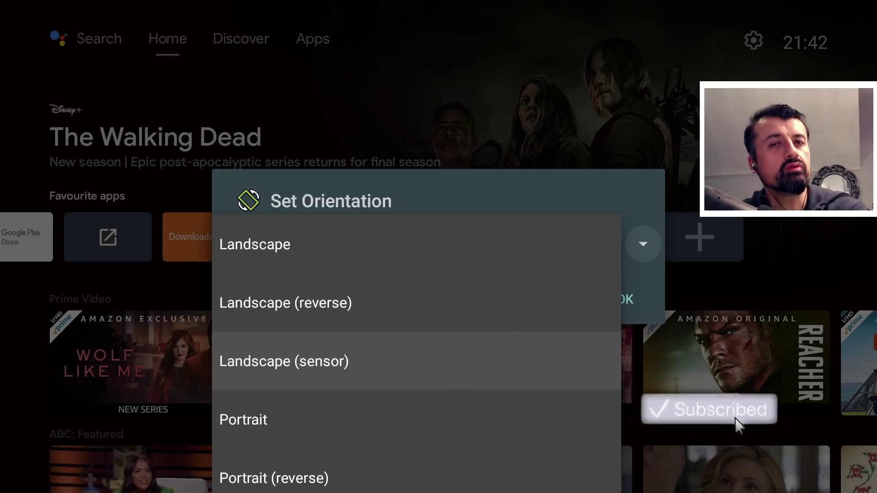
key("Up")
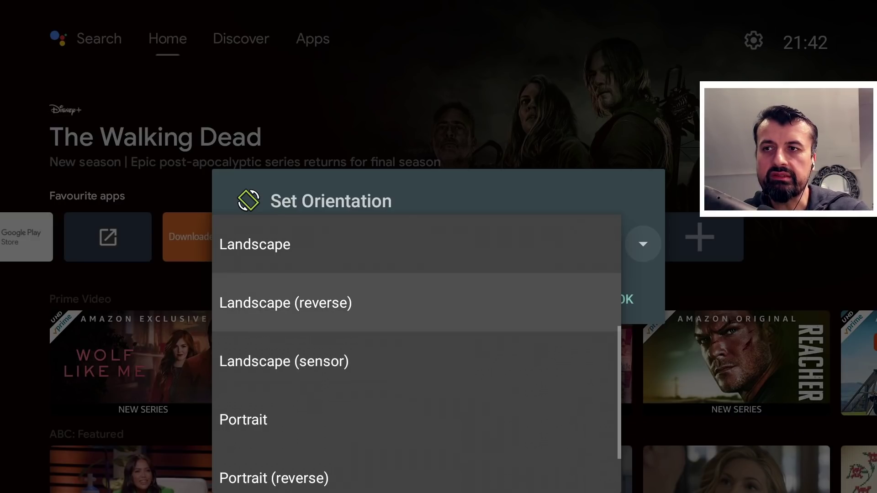
key("Up")
key("Return")
key("Down")
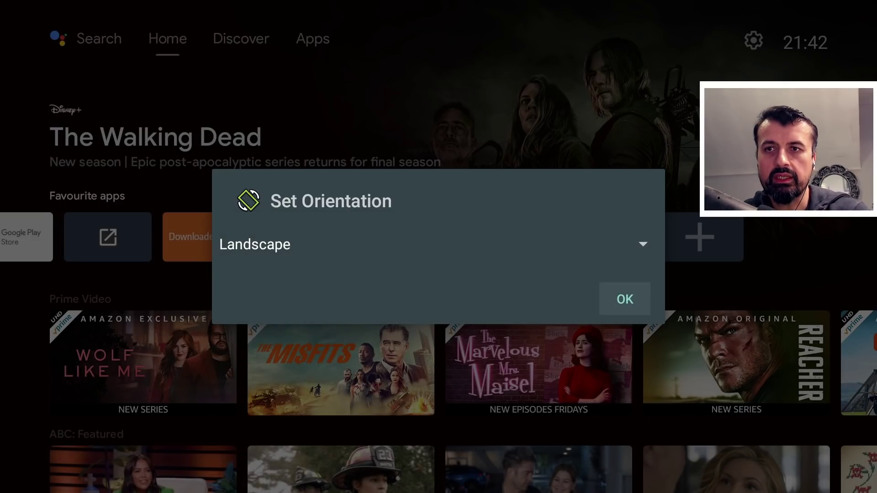
key("Return")
key("Up")
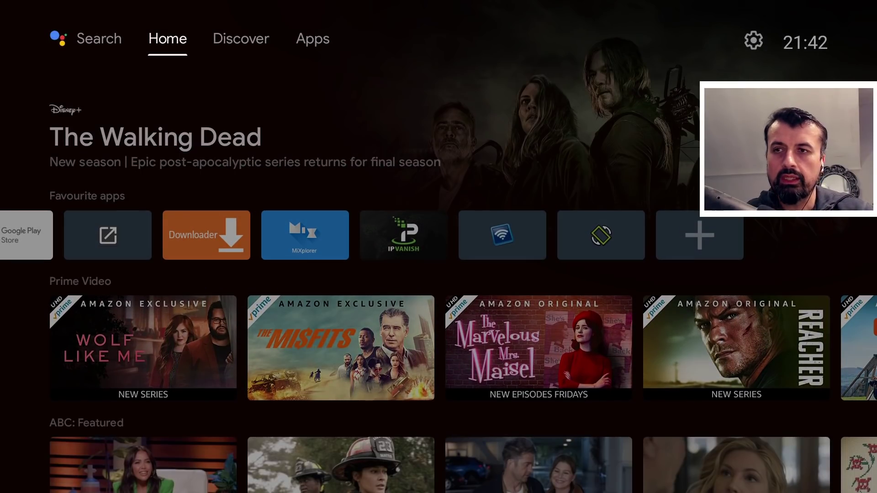
- Dismiss herogoTV from Recents and relaunch it, which still opens in portrait
key("alt+Tab")
key("Down")
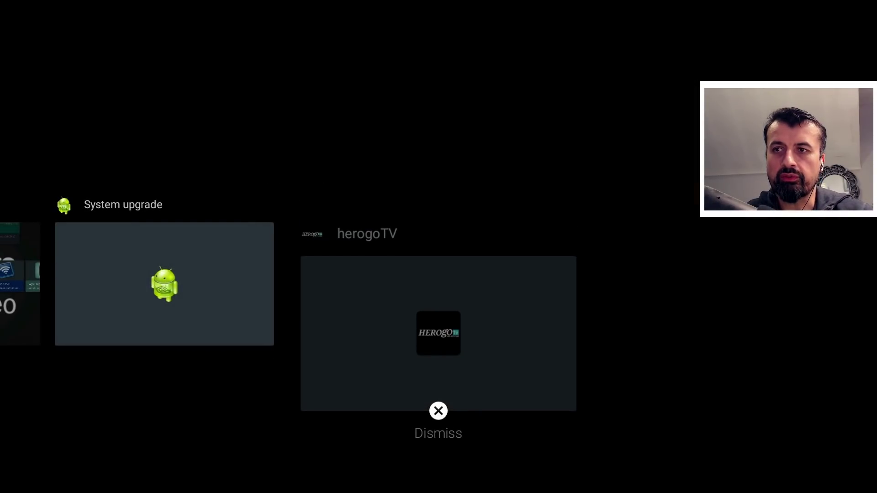
key("Return")
key("Escape")
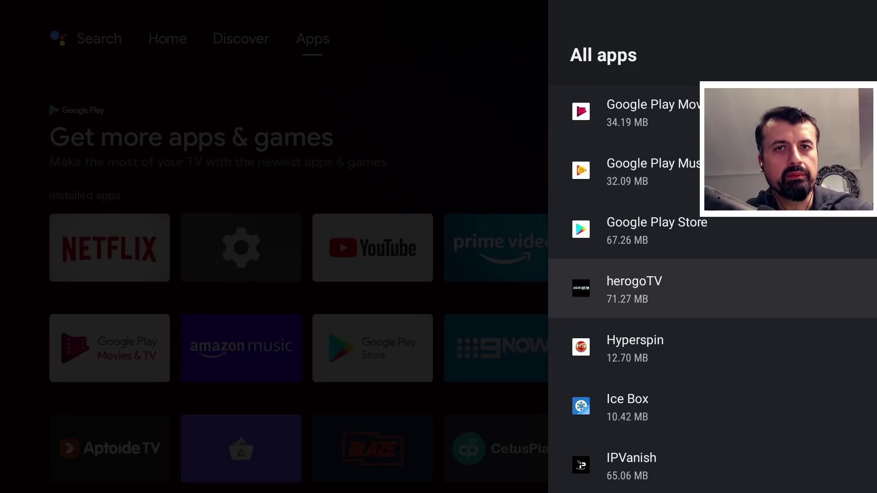
key("Return")
key("Return")
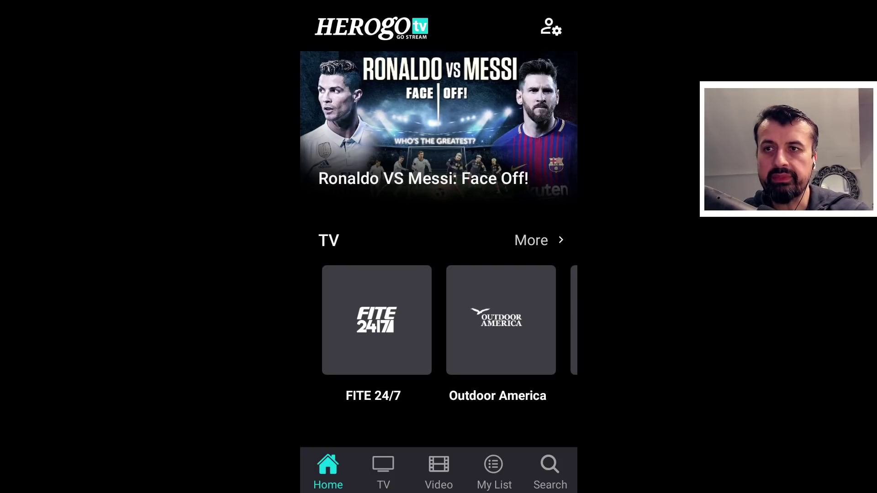
key("alt+Tab")
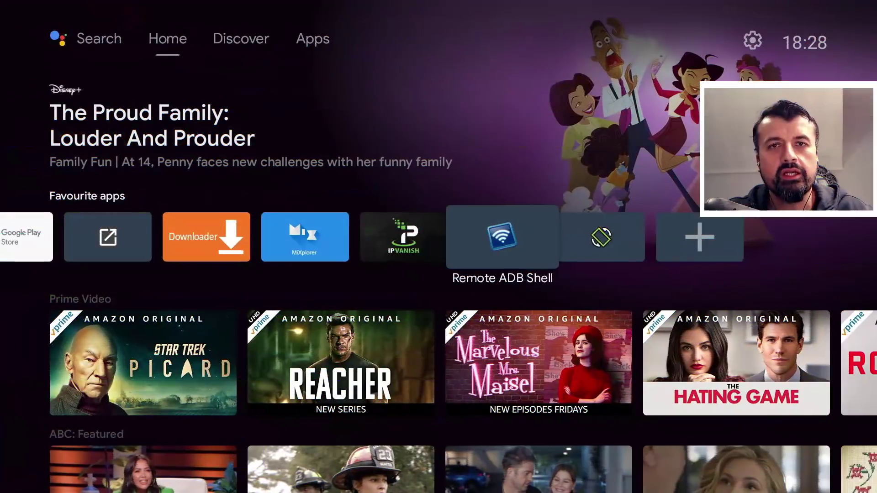
- In Downloader, enter code 948290 in the URL field and open the techdoctoruk orientation-fix article
key("Left")
key("Left")
key("Left")
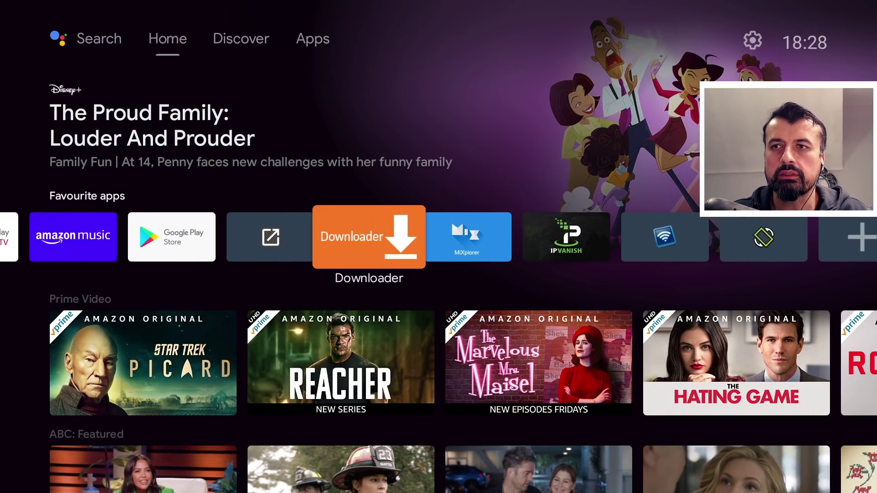
key("Return")
key("Up")
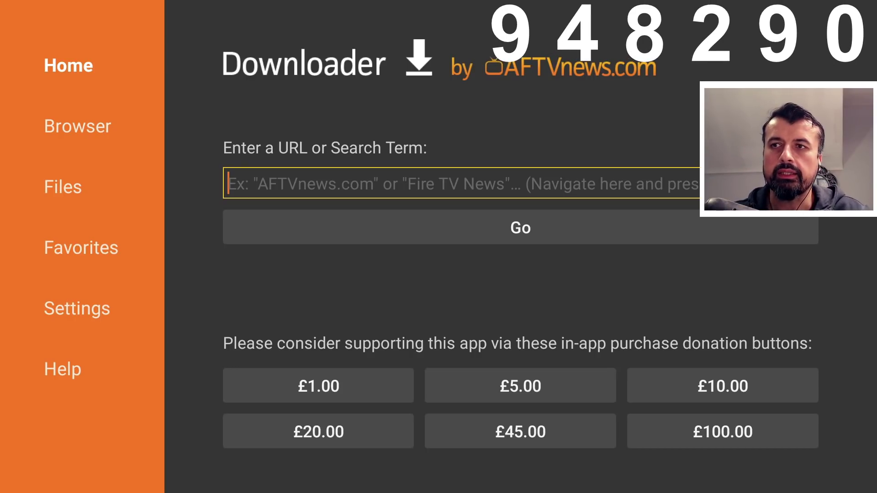
key("Return")
key("Down")
key("Down")
key("Down")
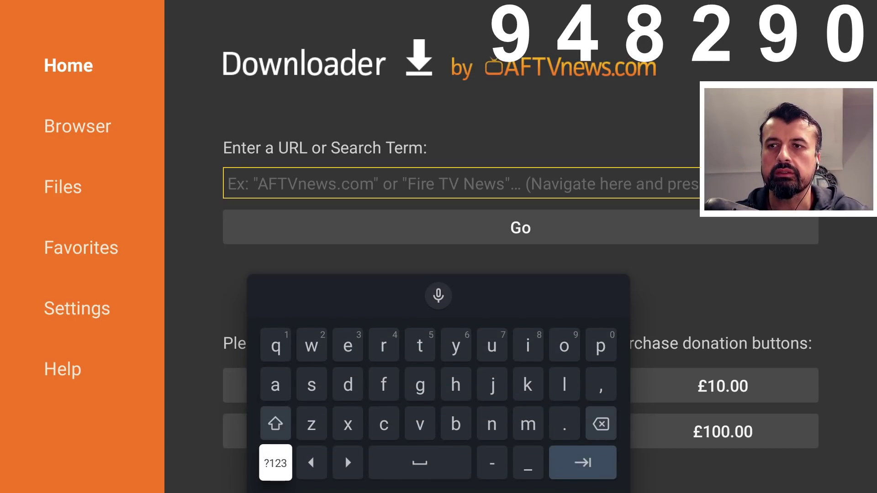
key("Return")
type("94829")
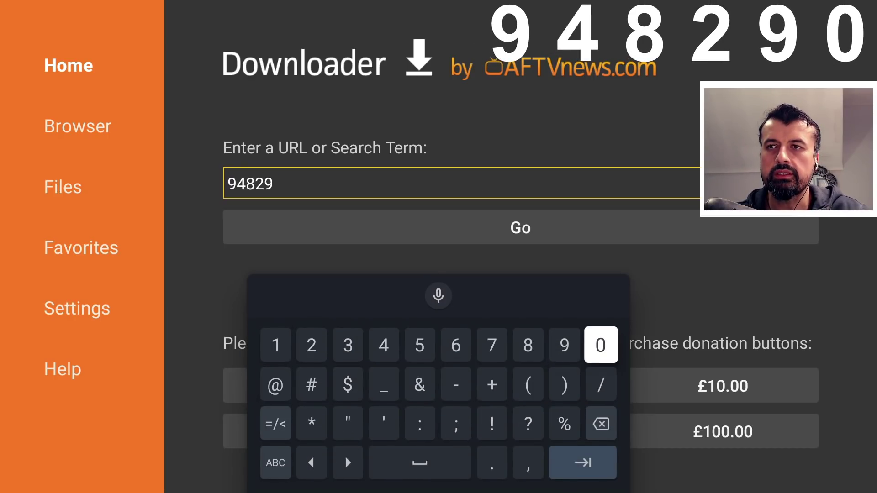
type("0")
key("Down")
key("Down")
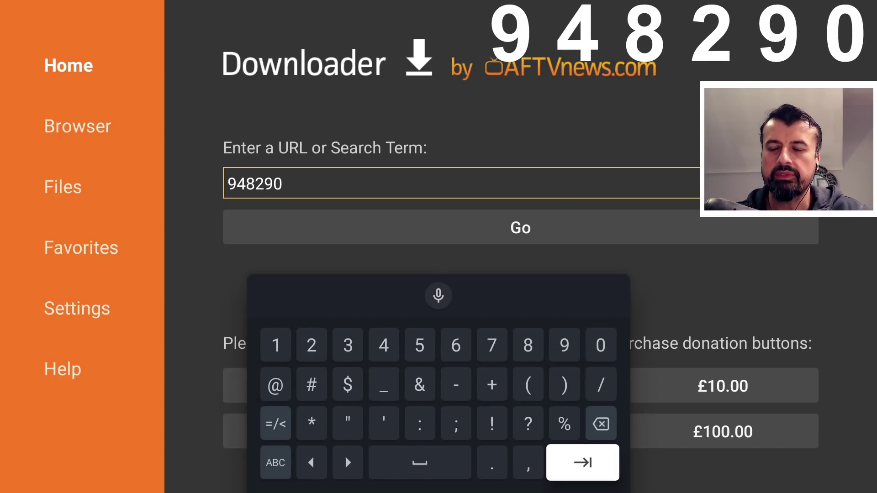
key("Return")
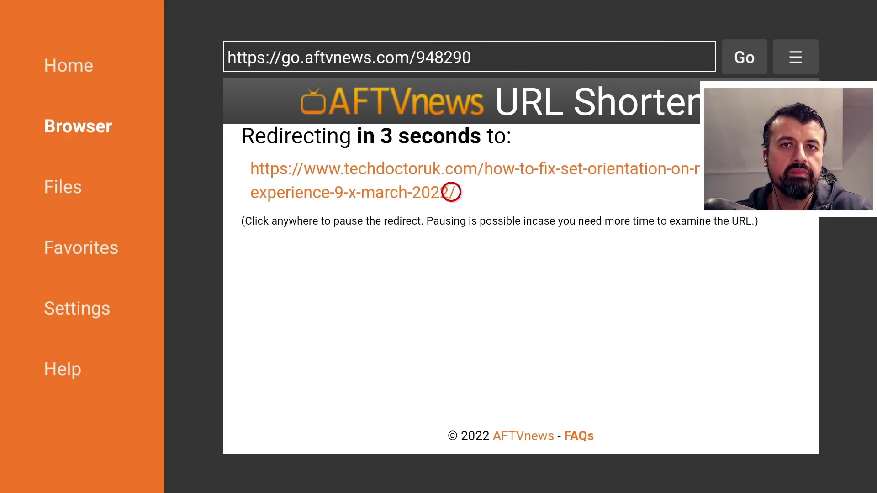
left_click(452, 192)
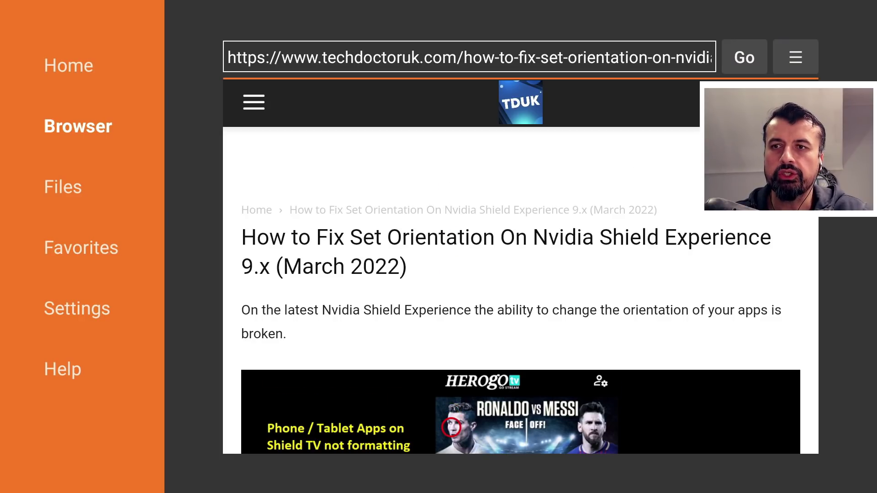
- Scroll the article to Software Needed and open the Remote ADB Shell download page
scroll(452, 436, "down", 2)
scroll(451, 435, "down", 10)
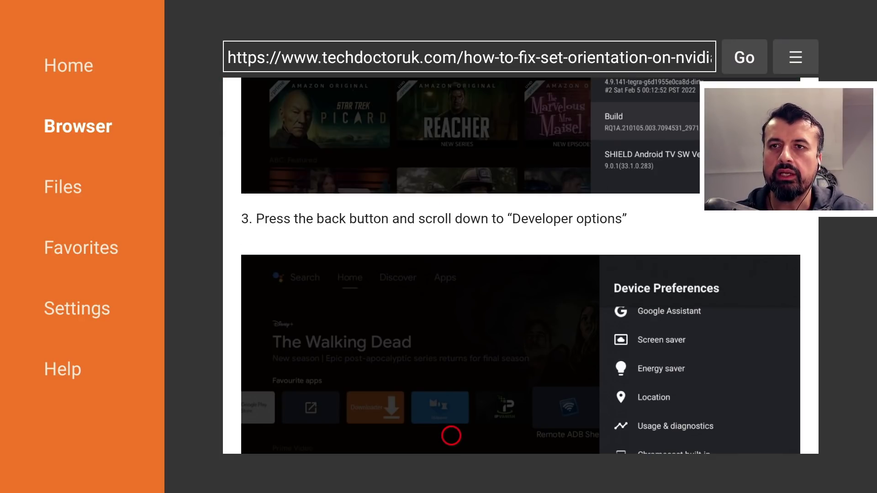
scroll(452, 436, "down", 5)
scroll(452, 436, "down", 15)
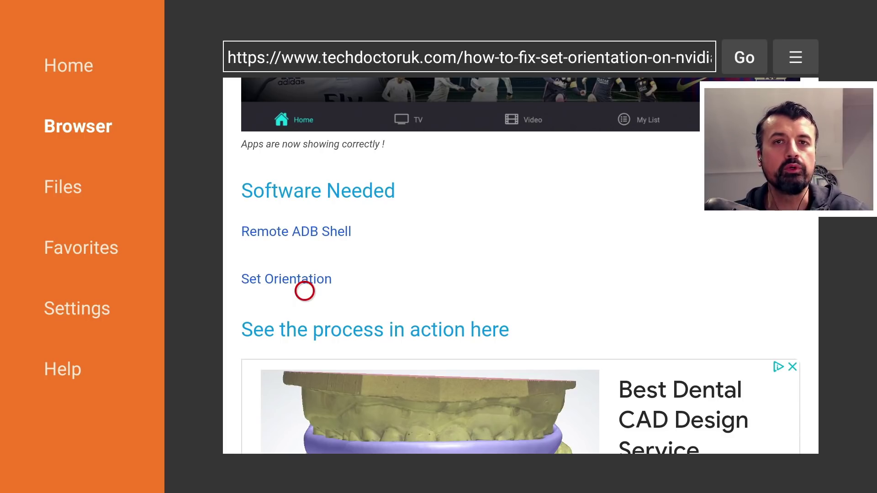
left_click(304, 237)
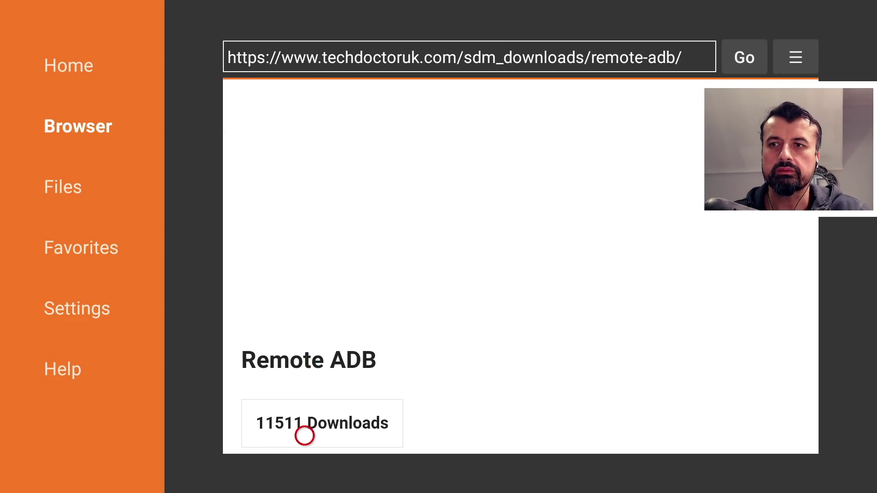
scroll(305, 436, "down", 6)
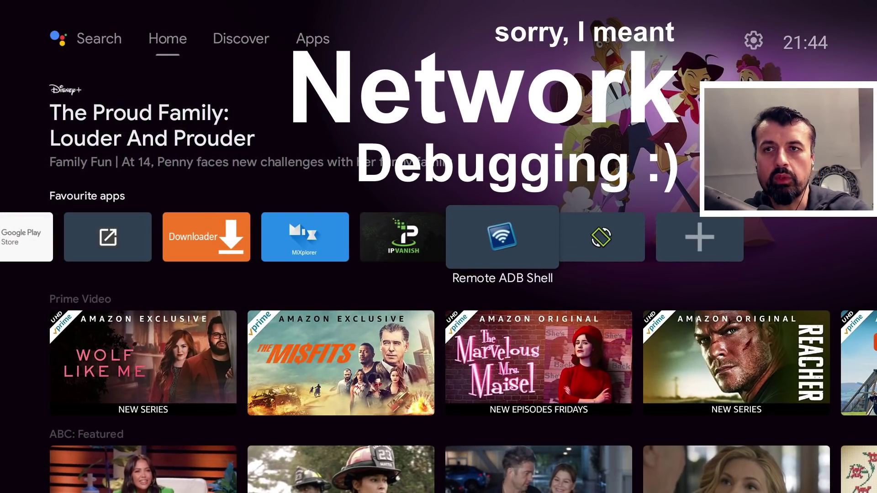
- Go to Settings and open Device Preferences
key("Up")
key("Right")
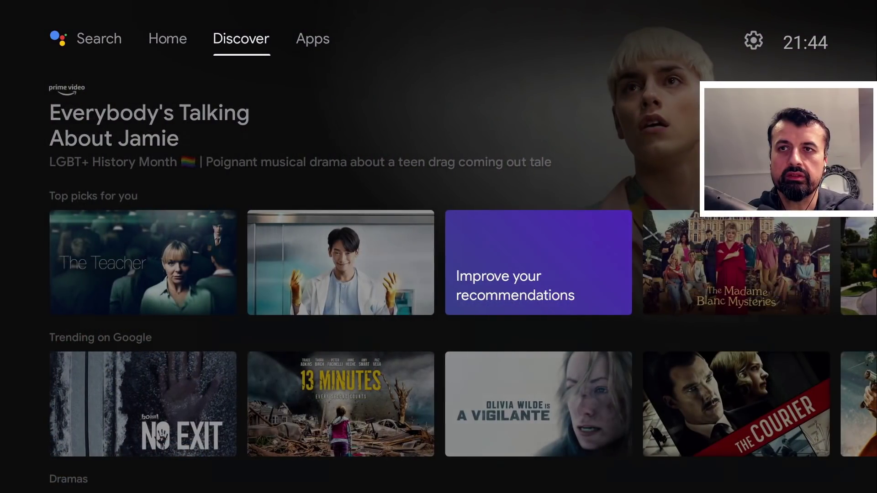
key("Right")
key("Right")
key("Return")
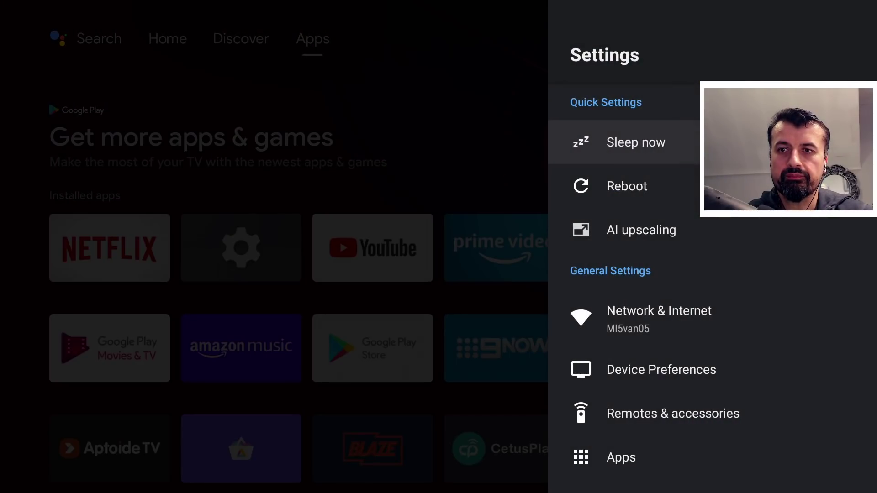
key("Down")
key("Down")
key("Down")
key("Down")
key("Down")
key("Down")
key("Up")
key("Up")
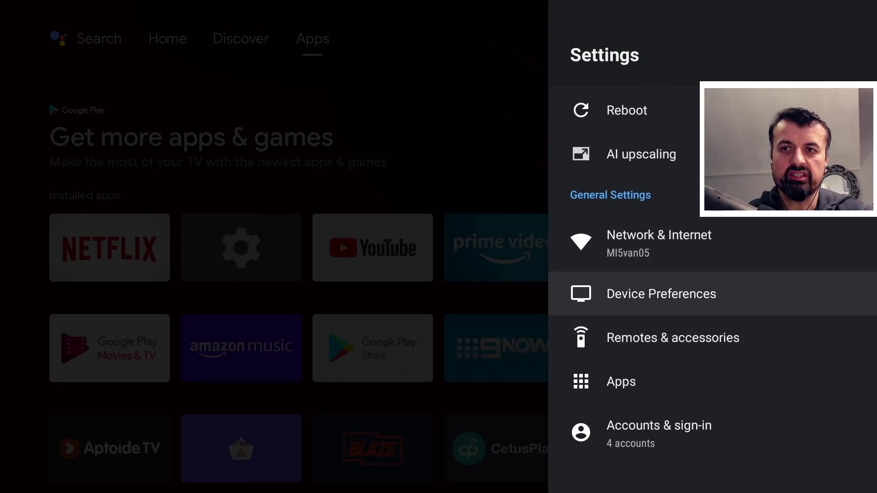
key("Return")
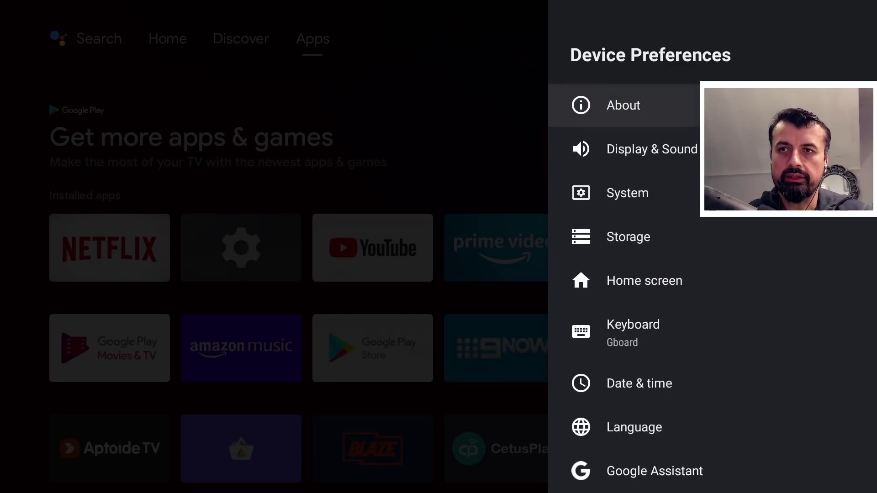
- In About, press Build to confirm developer mode is already enabled, then go back
key("Return")
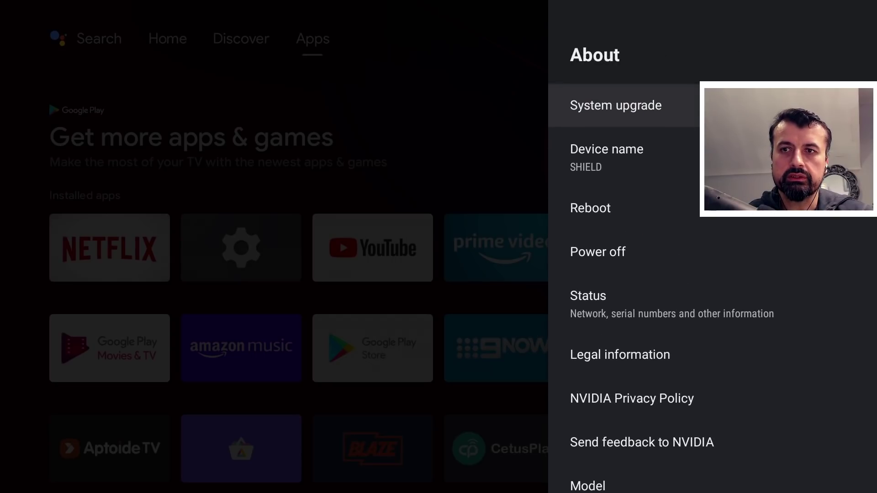
key("Down")
key("Down")
key("Down")
key("Down")
key("Down")
key("Down")
key("Down")
key("Down")
key("Down")
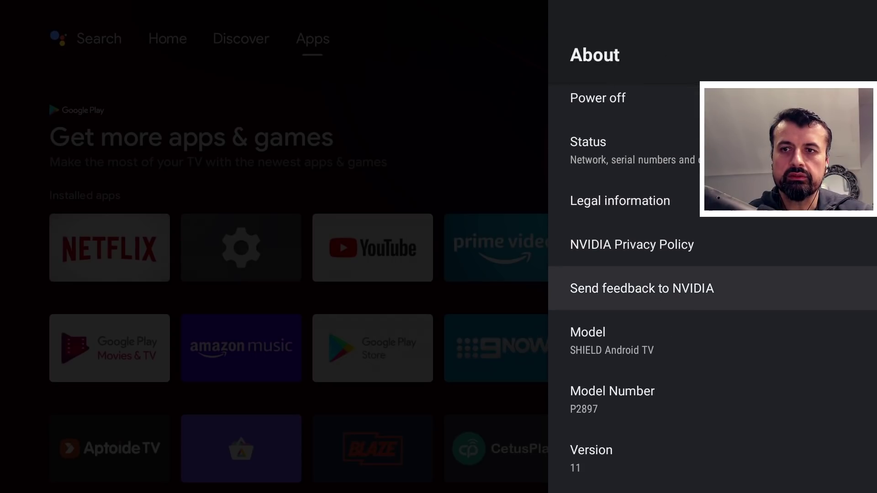
key("Down")
key("Down")
key("Down")
key("Down")
key("Down")
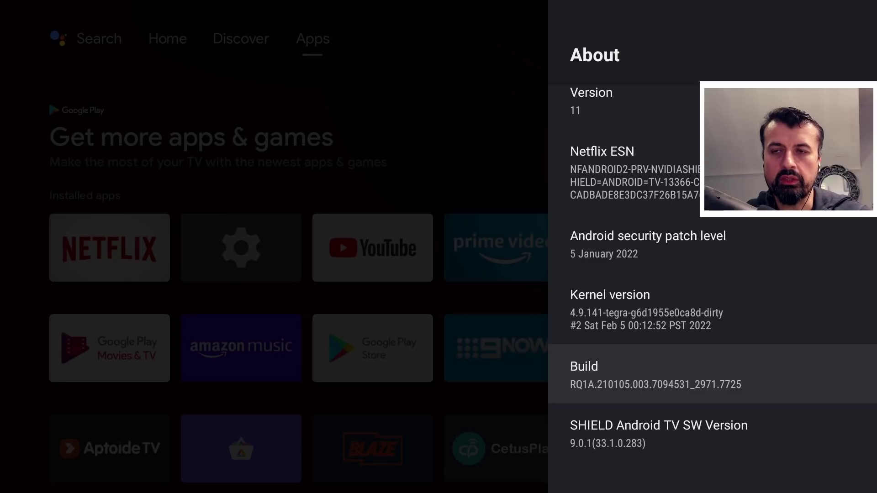
key("Return")
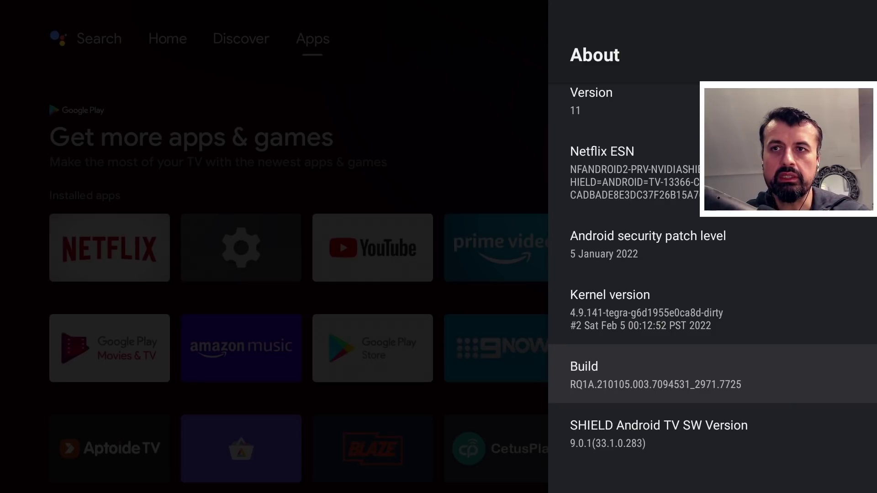
key("Escape")
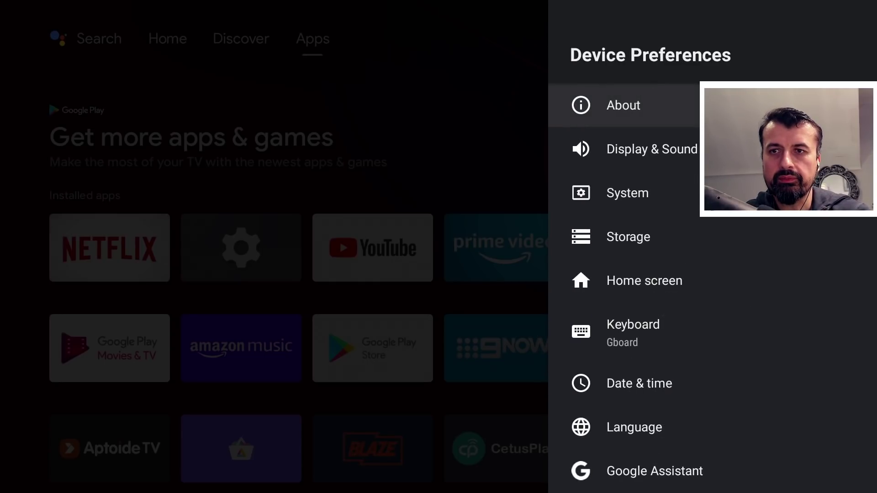
- In Developer options, toggle Network debugging off and back on, then exit Settings
key("Down")
key("Down")
key("Down")
key("Down")
key("Down")
key("Down")
key("Down")
key("Down")
key("Down")
key("Down")
key("Down")
key("Down")
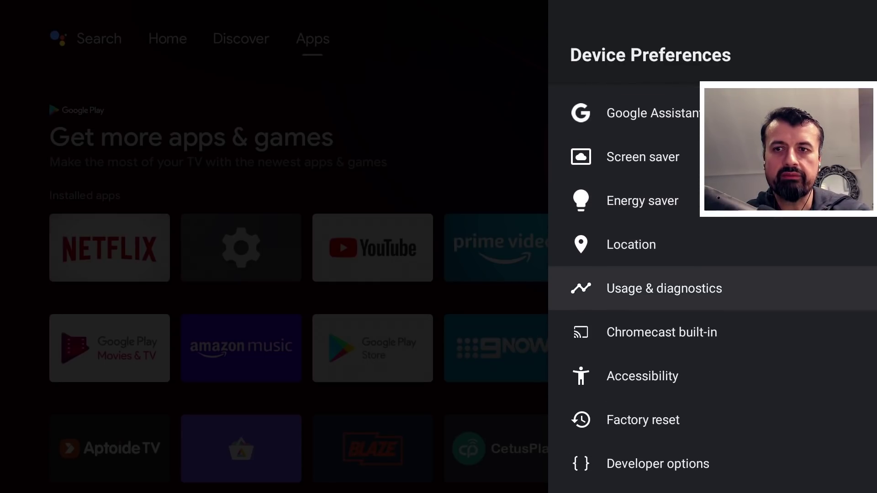
key("Down")
key("Down")
key("Down")
key("Down")
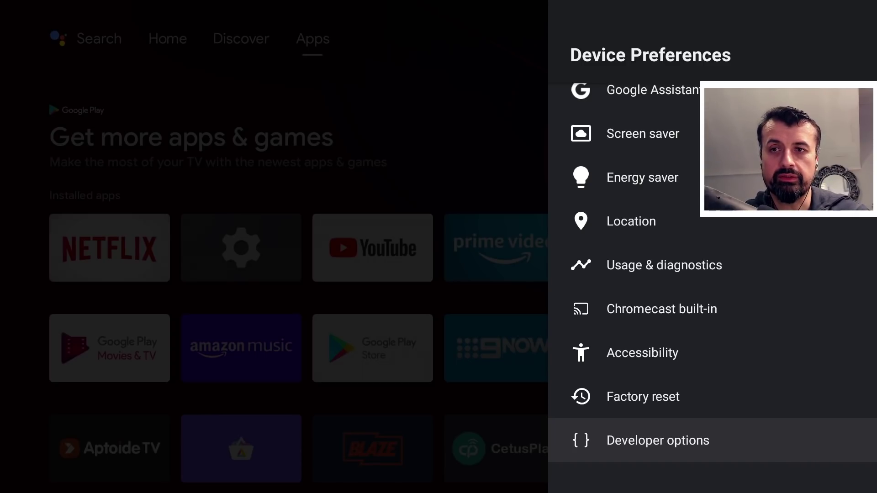
key("Return")
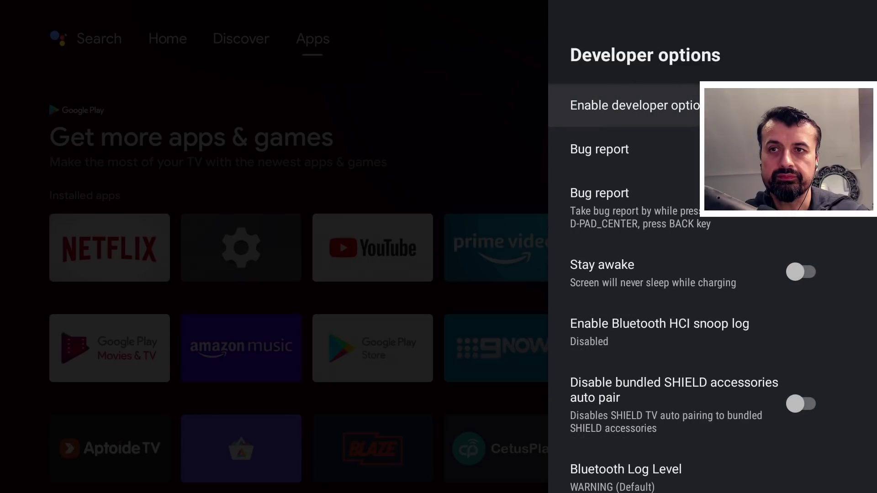
key("Down")
key("Down")
key("Down")
key("Down")
key("Down")
key("Down")
key("Down")
key("Down")
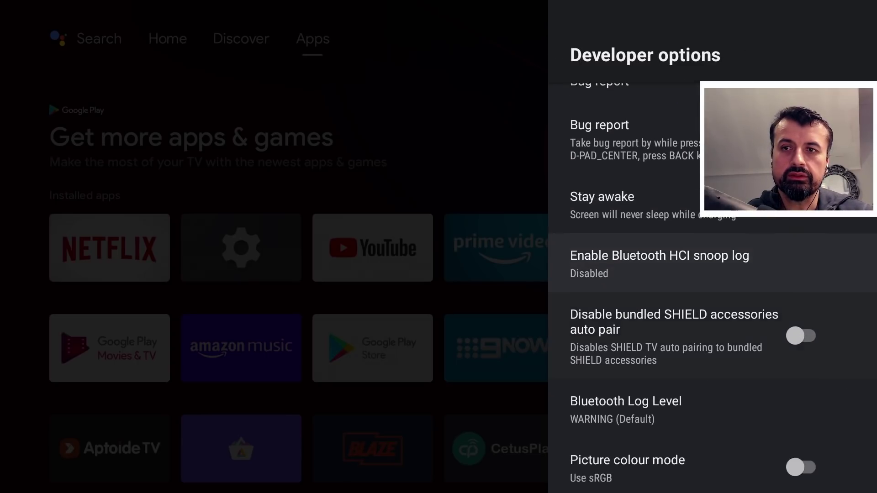
key("Down")
key("Down")
key("Down")
key("Down")
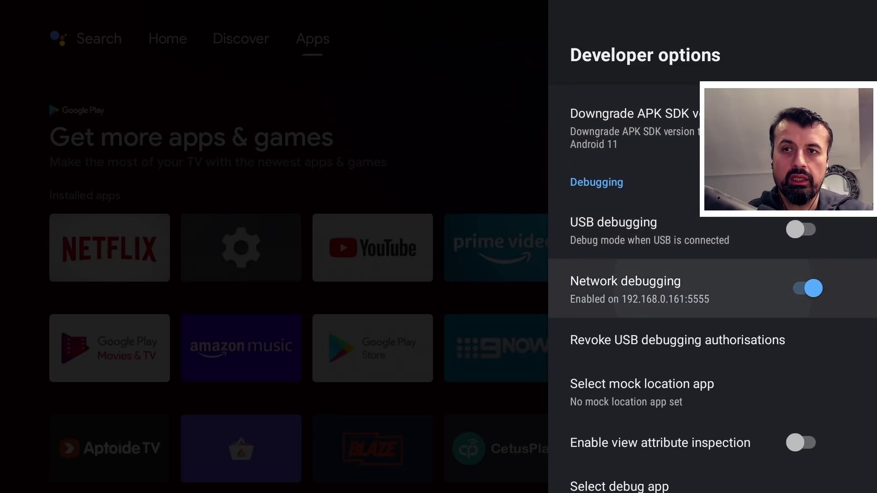
key("Return")
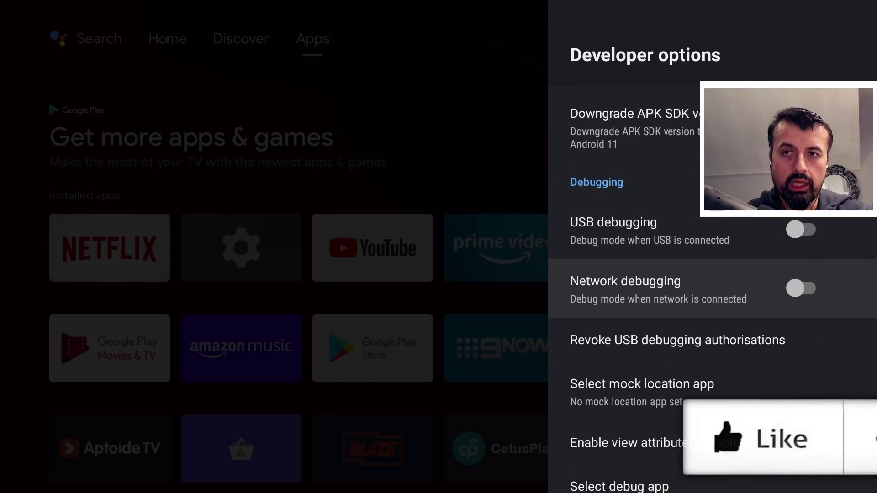
key("Return")
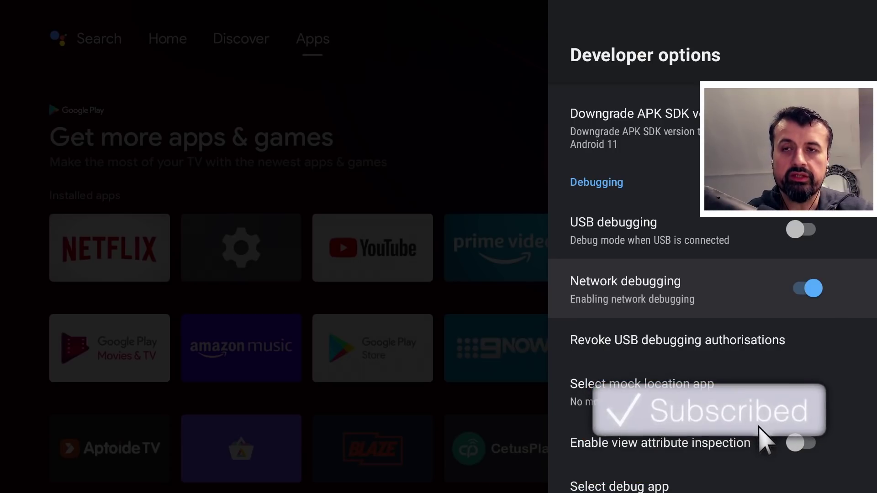
key("Escape")
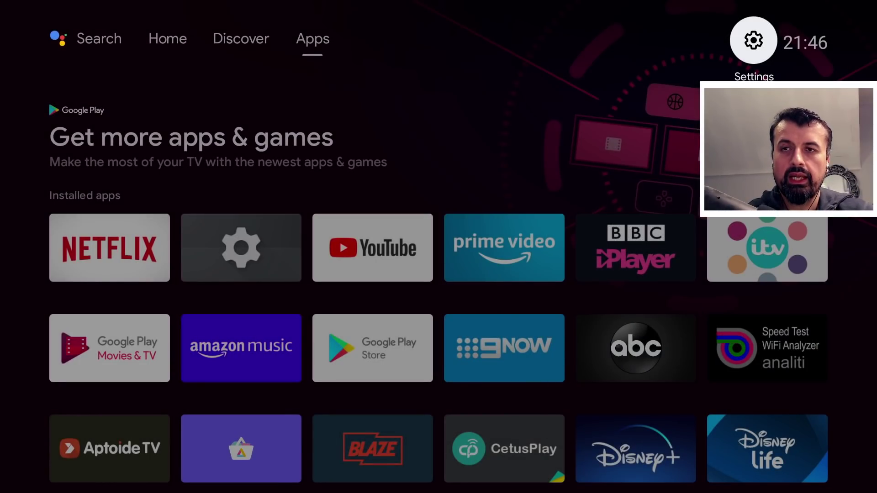
- Launch Remote ADB Shell from favourites and dismiss the new key pair notice
key("Home")
key("Down")
key("Right")
key("Right")
key("Right")
key("Right")
key("Right")
key("Right")
key("Right")
key("Right")
key("Right")
key("Right")
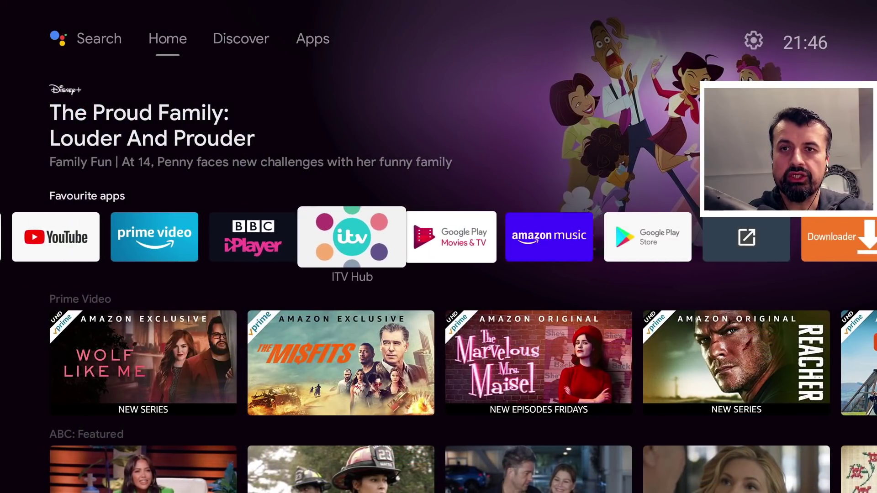
key("Right")
key("Right")
key("Right")
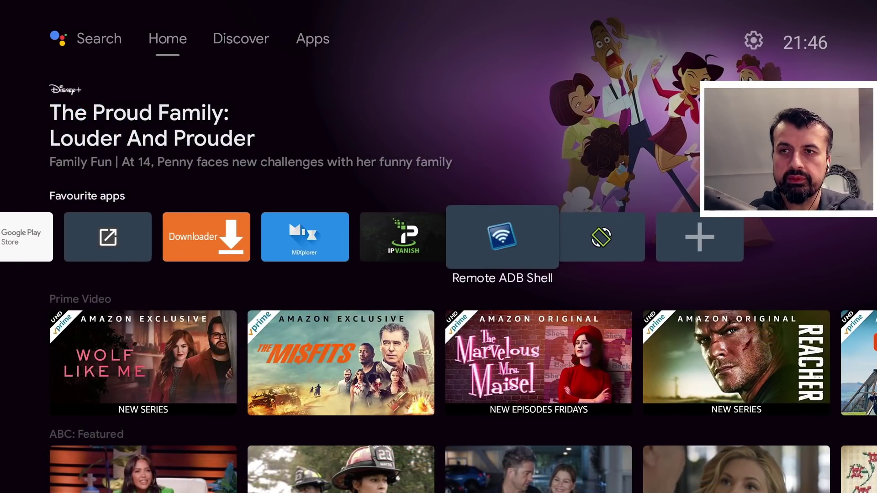
key("Return")
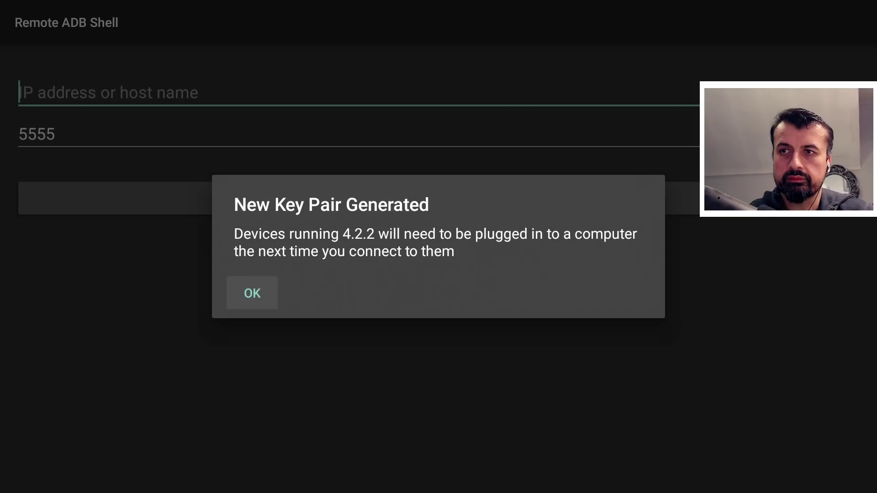
key("Return")
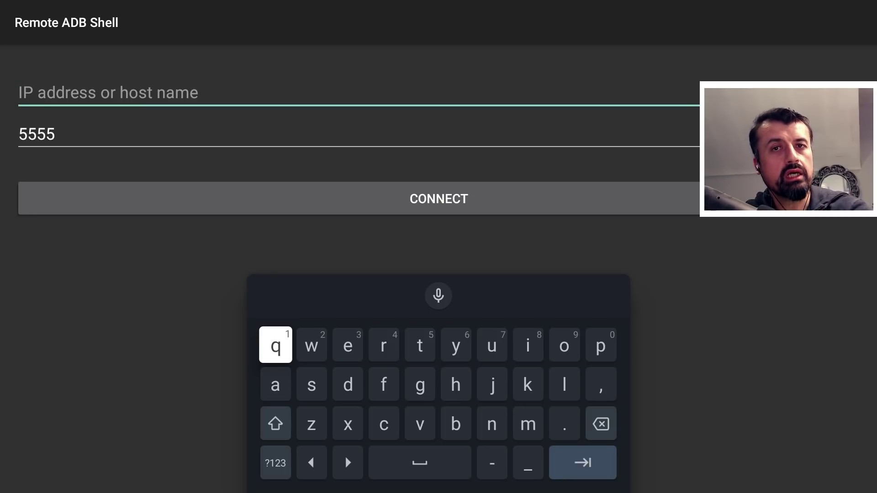
- Enter 127.0.0.1 as the host using the numbers keyboard
key("Down")
key("Down")
key("Down")
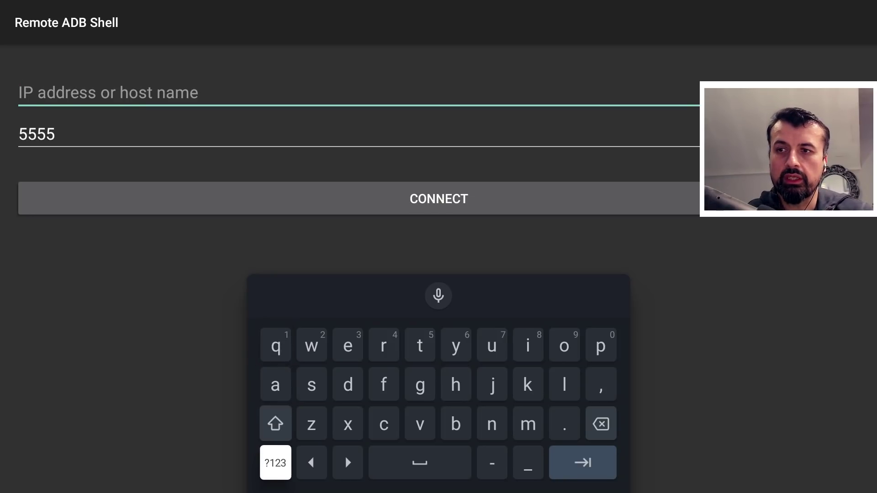
key("Return")
key("Up")
key("Up")
key("Up")
key("Return")
key("Right")
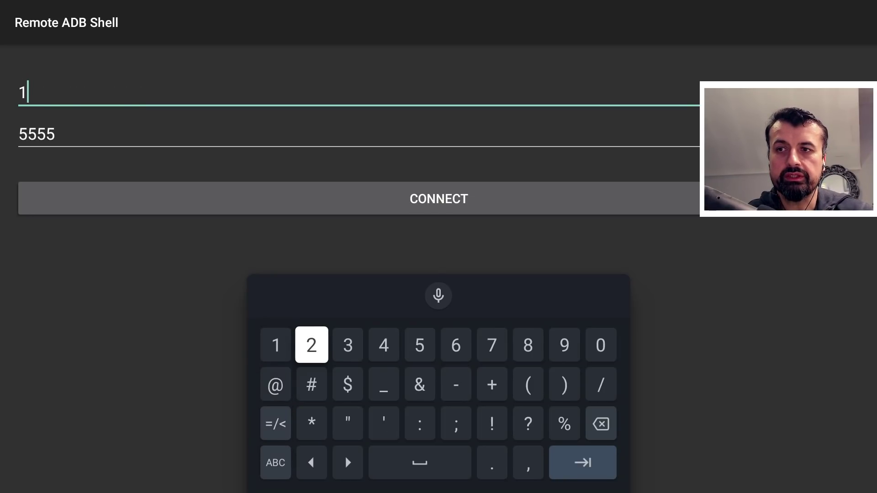
key("Return")
key("Left")
key("Left")
key("Left")
key("Left")
key("Left")
key("Return")
key("Down")
key("Down")
key("Down")
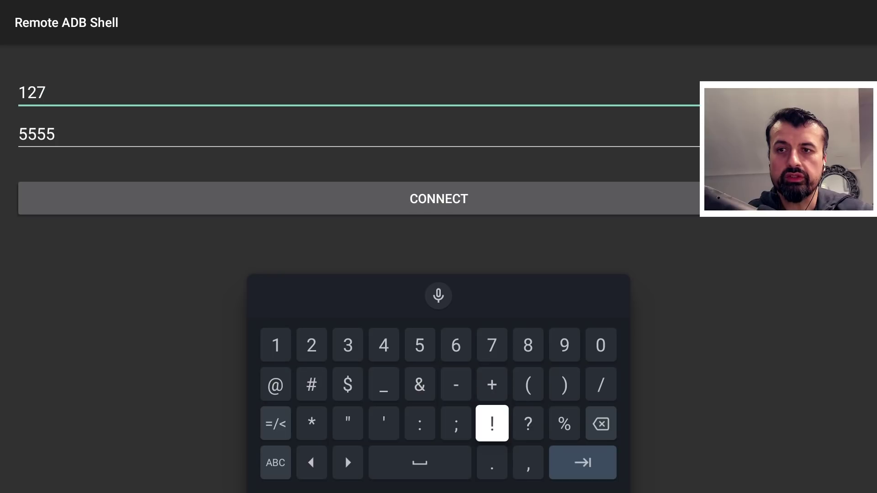
key("Return")
key("Up")
key("Up")
key("Right")
key("Right")
key("Right")
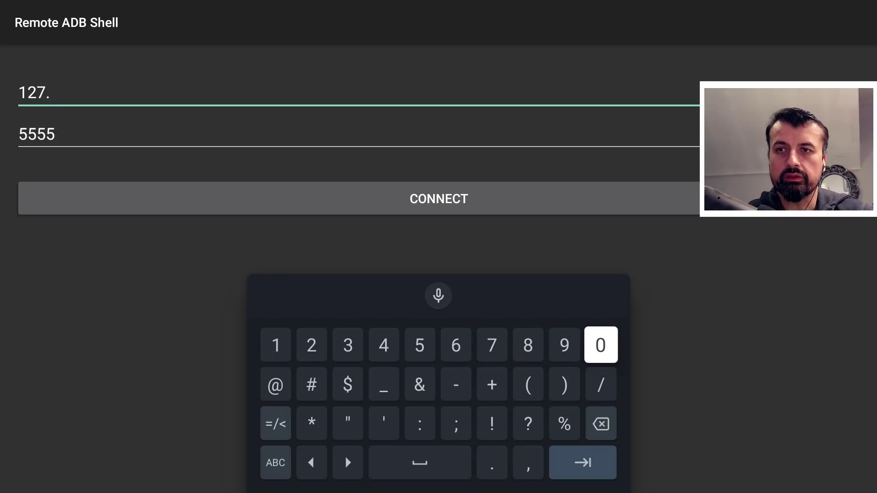
key("Return")
key("Down")
key("Down")
key("Down")
type(".0.")
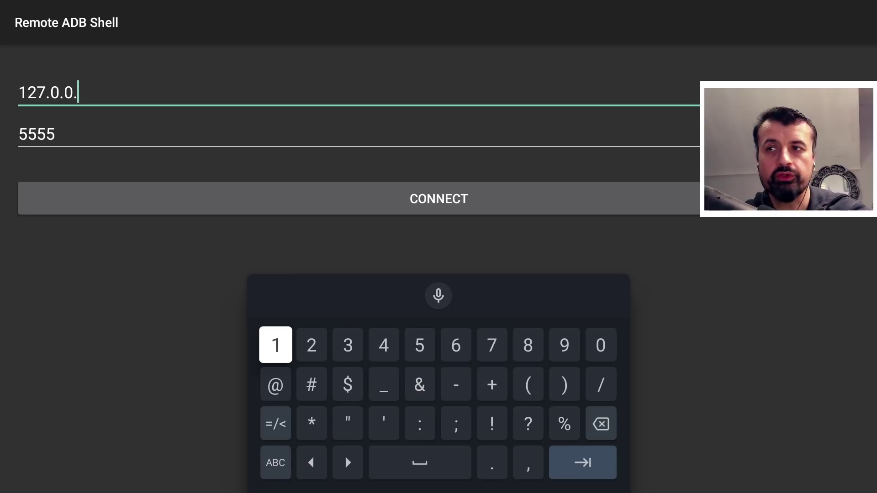
key("Return")
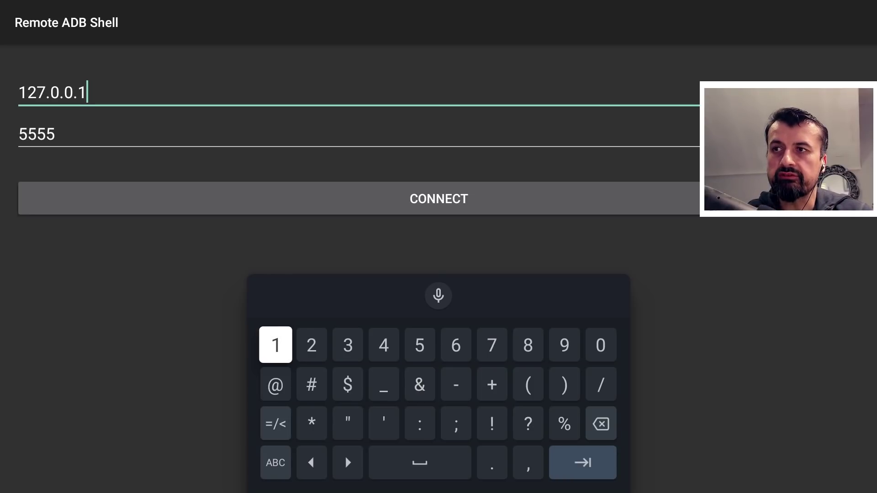
- Set the port to 5555 and move on to CONNECT
key("Down")
key("Down")
key("Down")
key("Right")
key("Right")
key("Right")
key("Right")
key("Right")
key("Right")
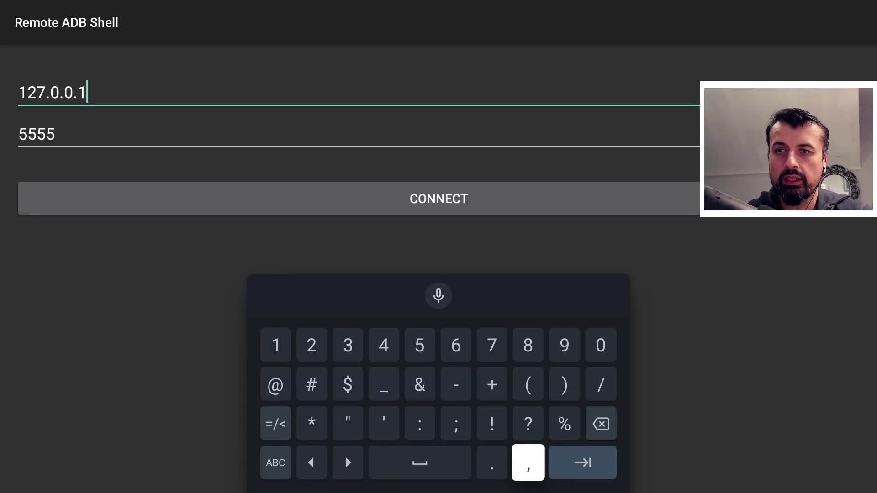
key("Return")
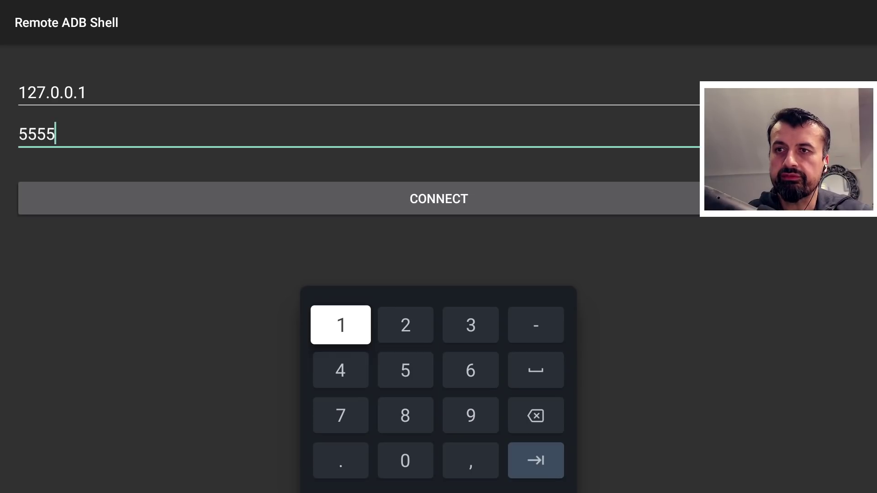
key("Down")
key("Down")
key("Down")
key("Right")
key("Right")
key("Right")
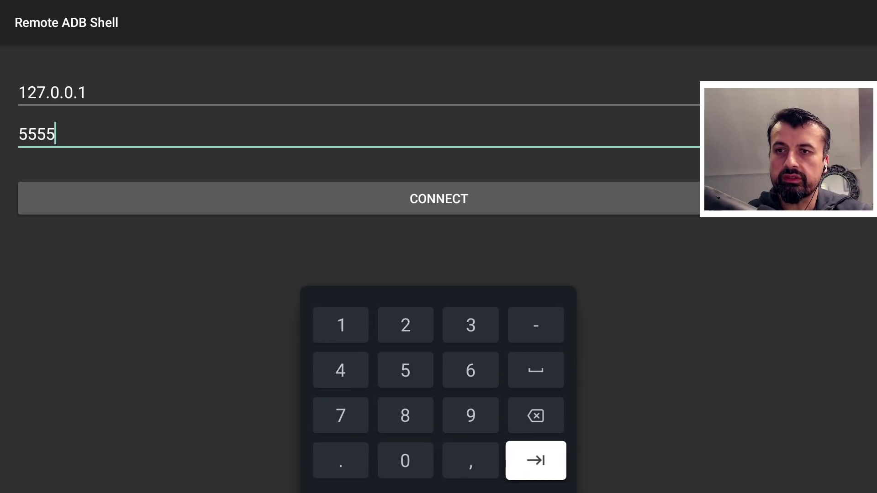
key("Return")
key("Return")
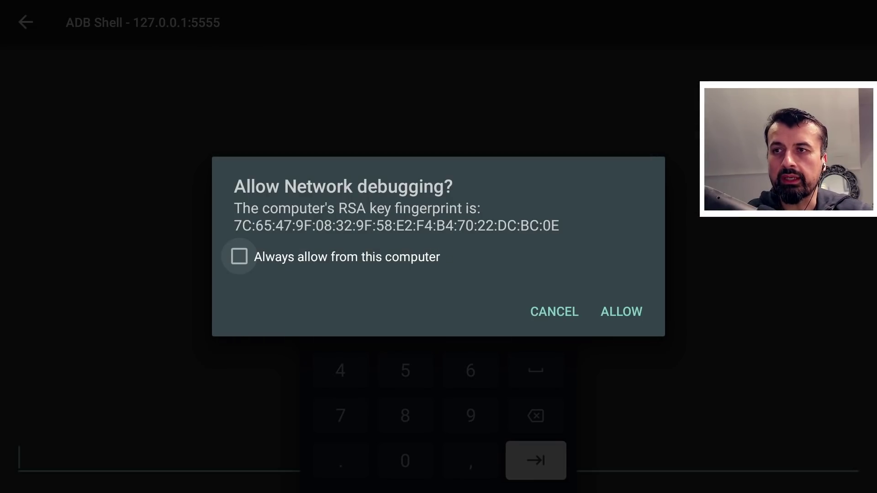
- Tick 'Always allow from this computer' and allow network debugging for the 127.0.0.1:5555 shell
key("Return")
key("Down")
key("Right")
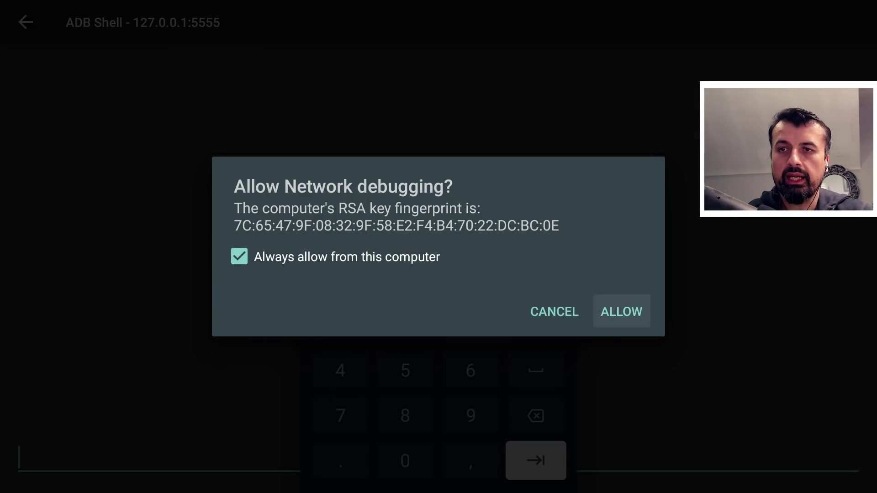
key("Return")
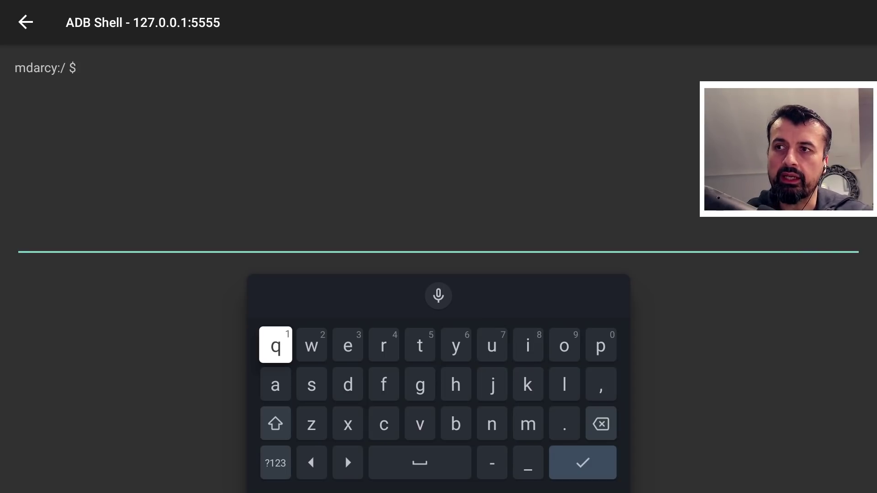
- Type 'wm set-fix-to-user-rotation' followed by a space on the on-screen keyboard
key("Right")
key("Return")
key("Down")
key("Right")
key("Right")
key("Right")
key("Right")
key("Down")
key("Right")
key("Right")
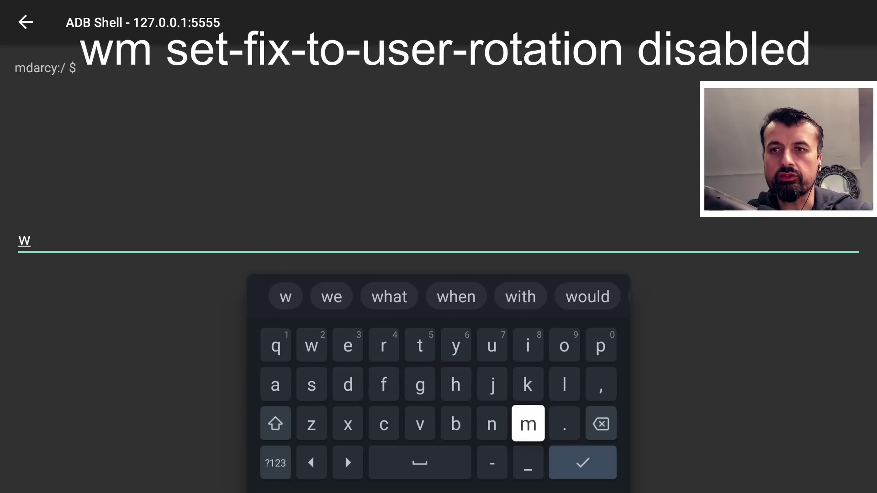
key("Return")
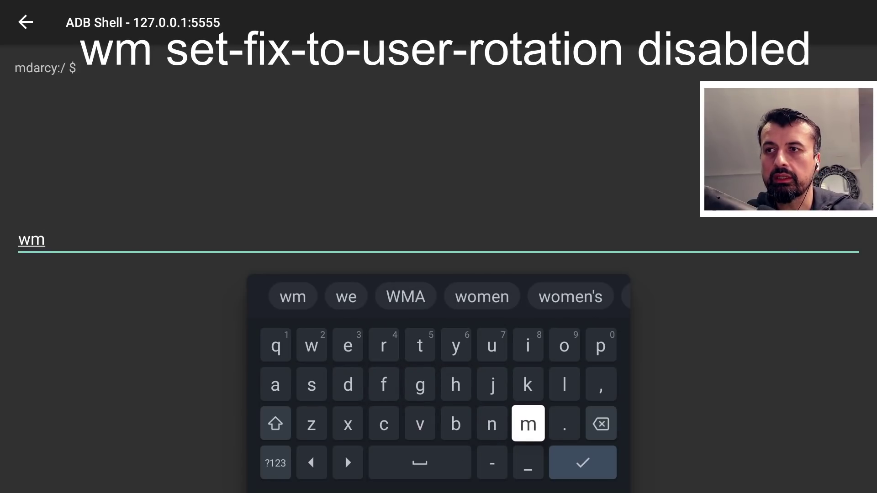
key("Left")
key("Down")
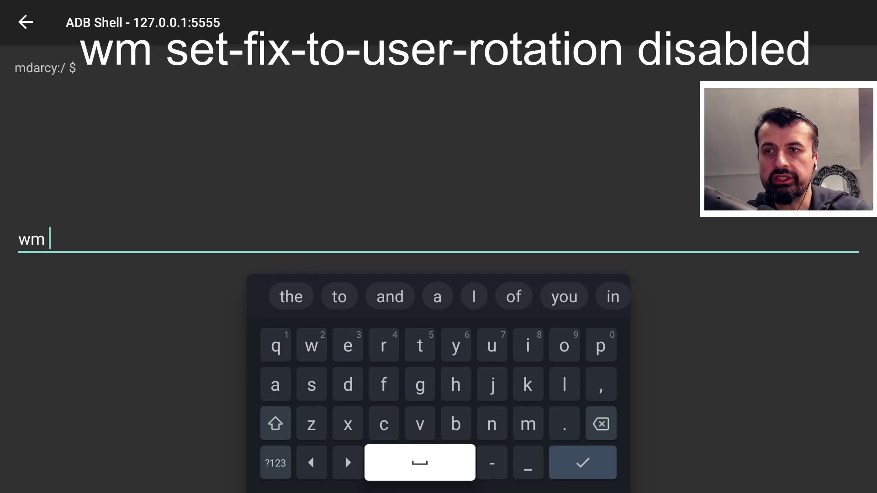
key("Up")
key("Left")
key("Left")
key("Left")
key("Return")
key("Up")
key("Right")
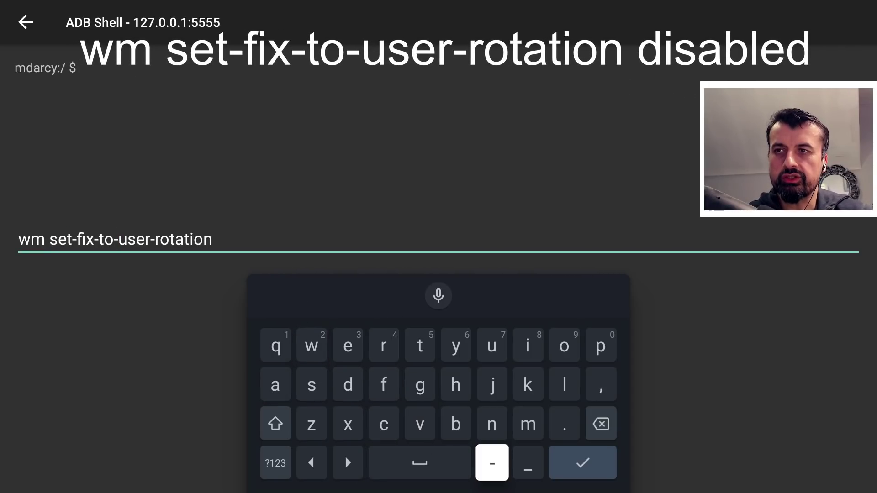
key("Left")
key("Left")
key("Left")
key("Right")
key("Return")
key("Return")
key("Return")
key("Return")
key("Return")
key("Return")
key("Return")
key("Return")
key("Return")
key("Return")
key("Return")
key("Return")
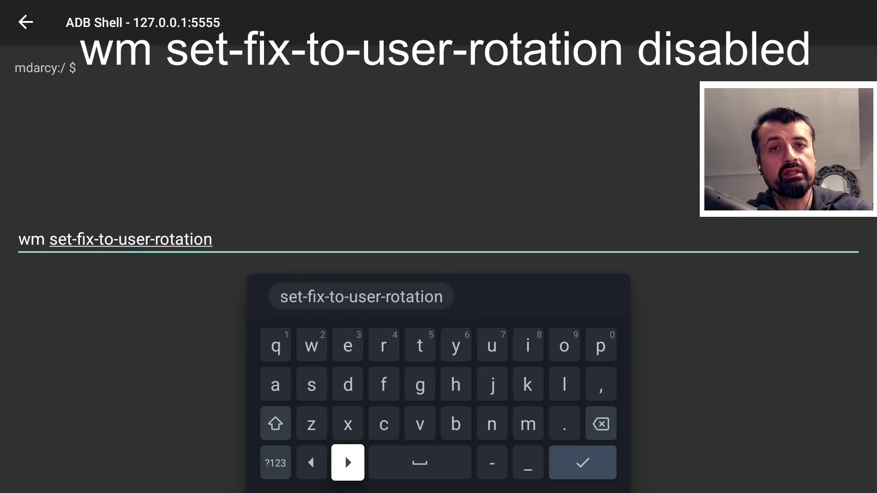
key("Return")
key("Return")
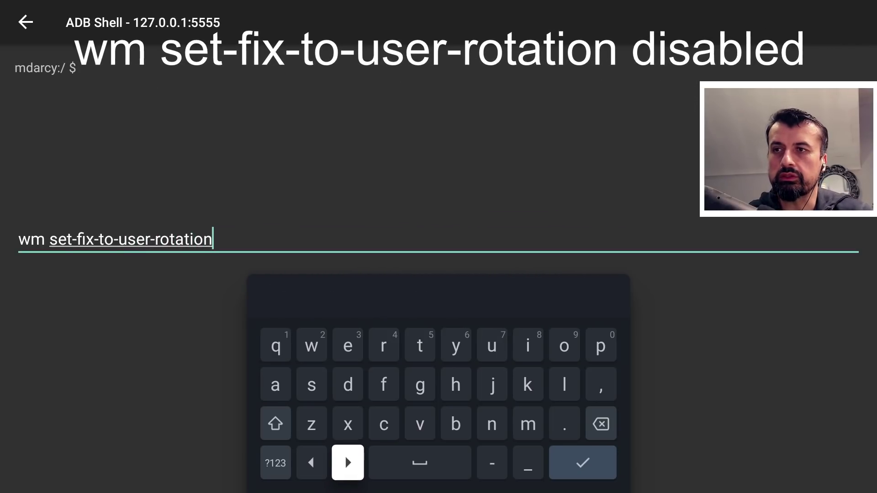
key("Right")
- Complete the argument with the 'disabled' suggestion and run the command
key("Return")
key("Up")
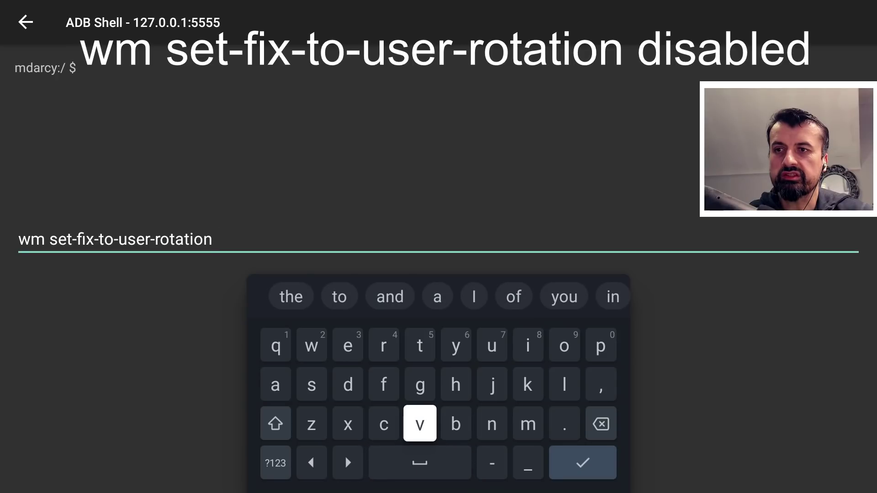
key("Up")
key("Left")
key("Left")
key("Return")
key("Left")
key("Left")
key("Left")
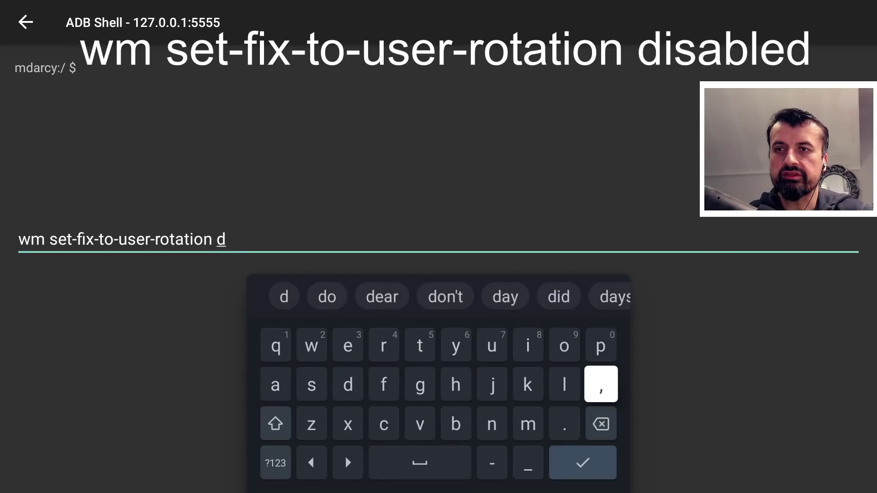
key("Up")
key("Left")
key("Left")
key("Return")
key("Down")
key("Left")
key("Left")
key("Left")
key("Left")
key("Left")
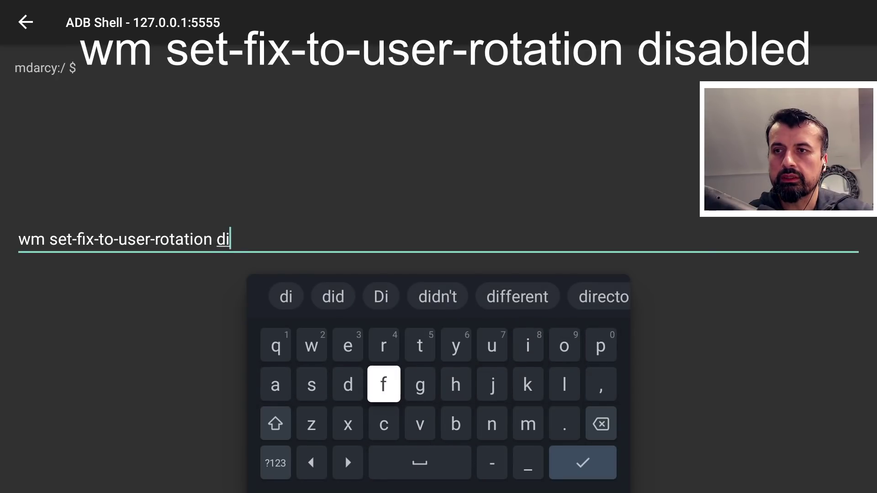
key("Left")
key("Return")
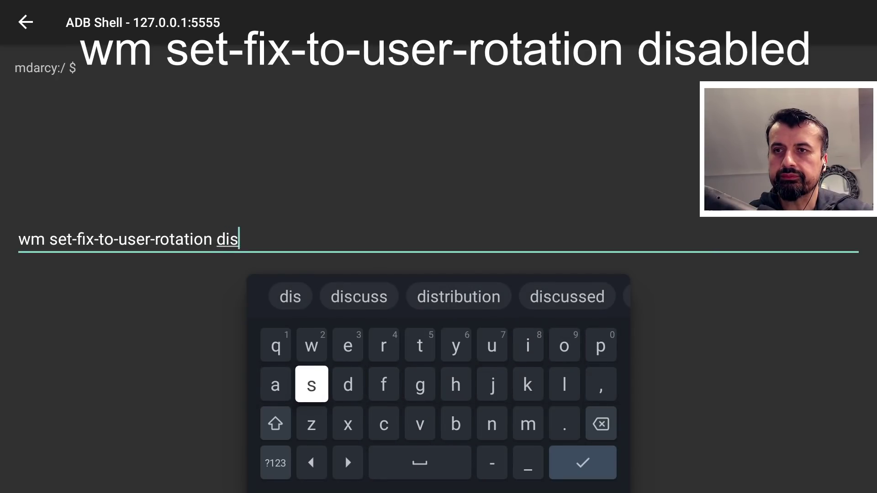
key("Left")
key("Return")
key("Right")
key("Right")
key("Right")
key("Up")
key("Up")
key("Right")
key("Right")
key("Right")
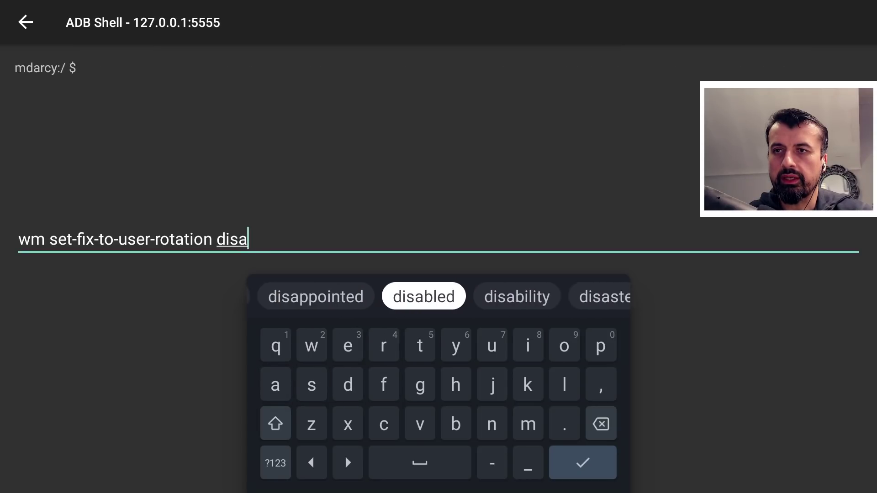
key("Return")
key("Down")
key("Down")
key("Down")
key("Right")
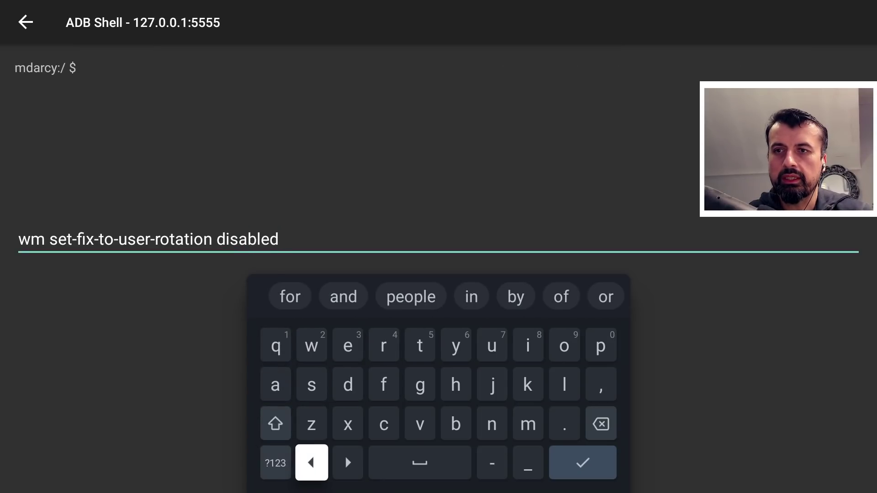
key("Right")
key("Right")
key("Right")
key("Right")
key("Right")
key("Return")
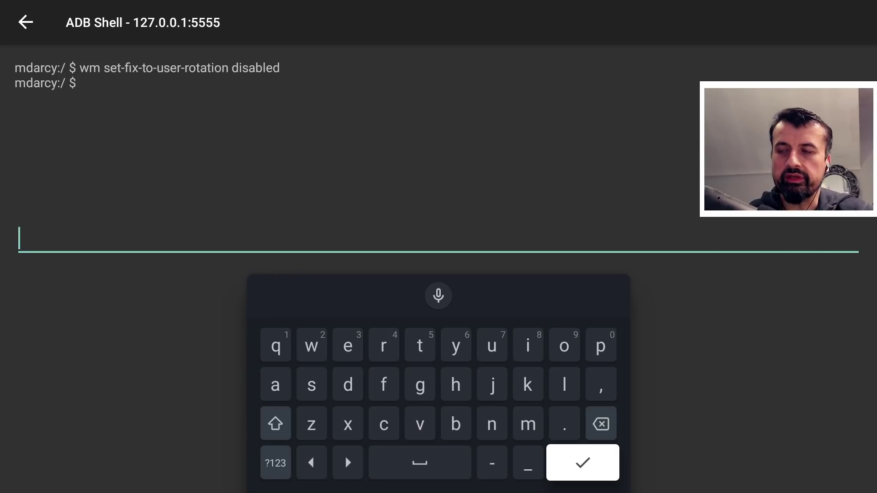
key("Escape")
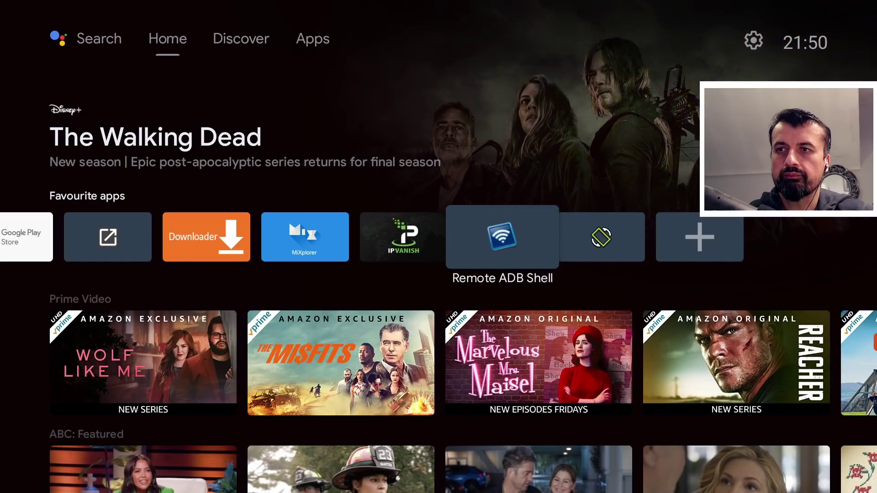
- From the Apps page, open Settings and go into the All apps list
key("Right")
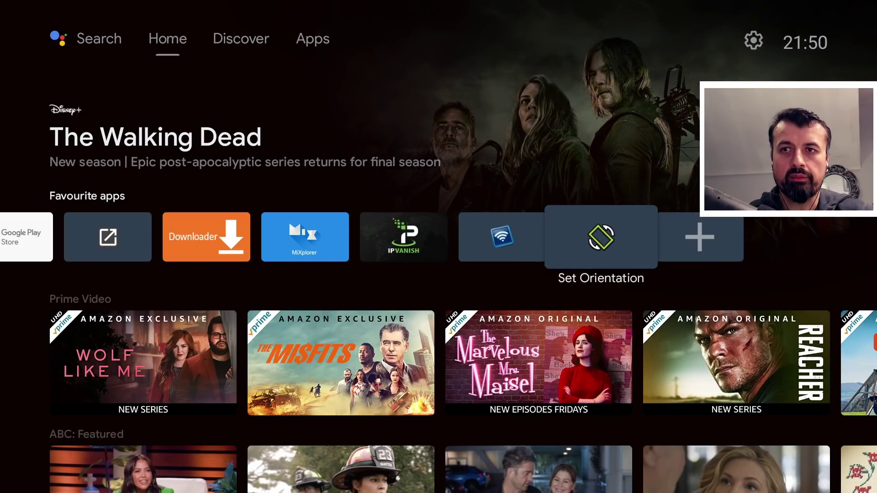
key("Up")
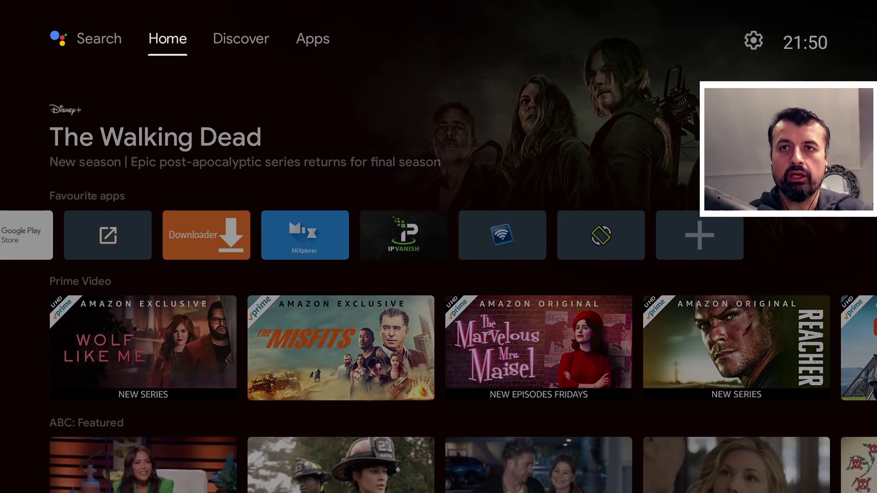
key("Right")
key("Right")
key("Right")
key("Return")
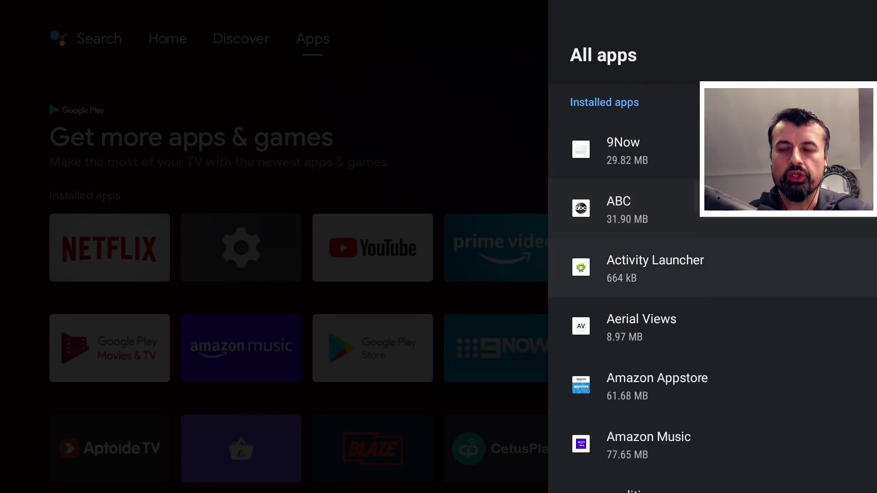
key("Down")
key("Down")
key("Down")
key("Down")
key("Down")
- Select herogoTV in All apps and launch it from its app info page
key("Down")
key("Down")
key("Down")
key("Down")
key("Down")
key("Down")
key("Down")
key("Down")
key("Down")
key("Down")
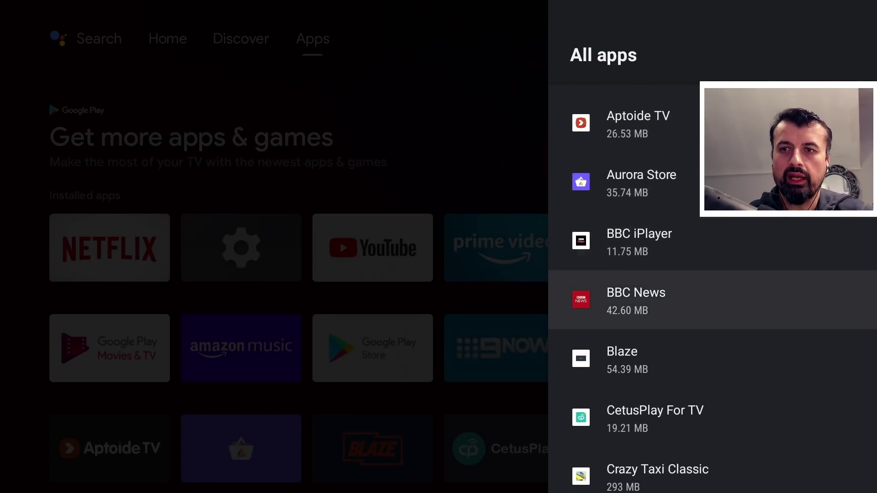
key("Down")
key("Down")
key("Down")
key("Down")
key("Down")
key("Down")
key("Down")
key("Down")
key("Down")
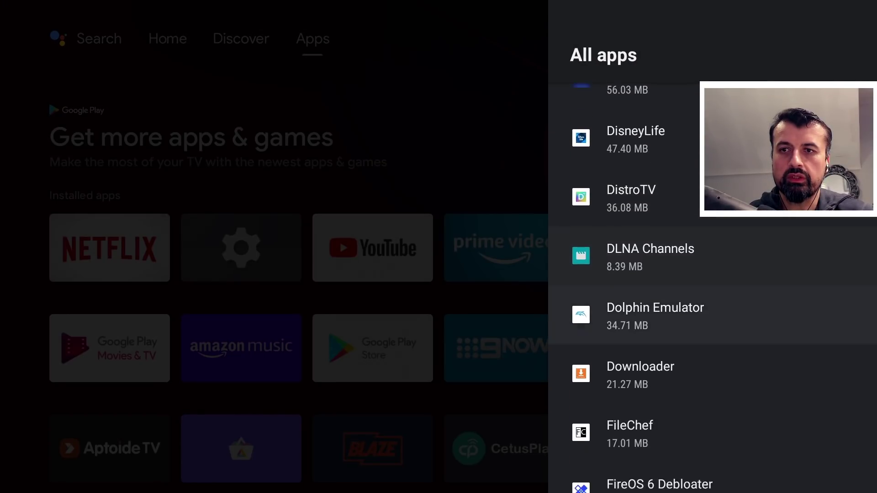
key("Down")
key("Down")
key("Down")
key("Down")
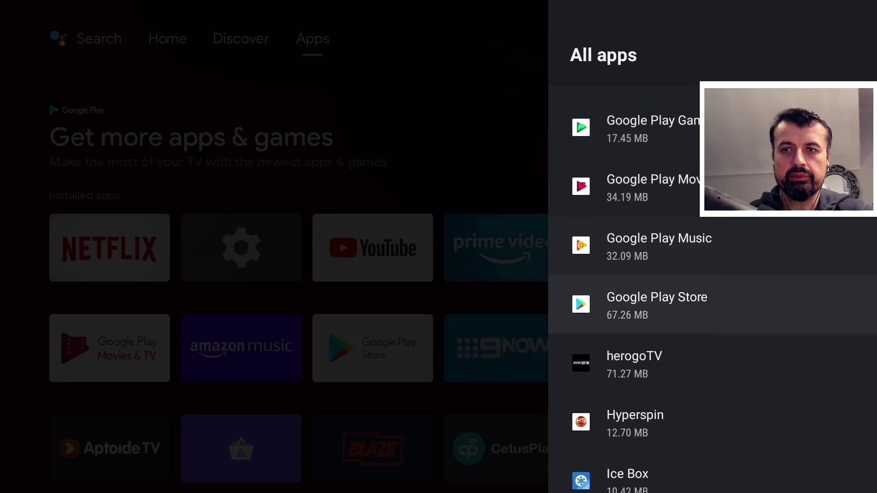
key("Return")
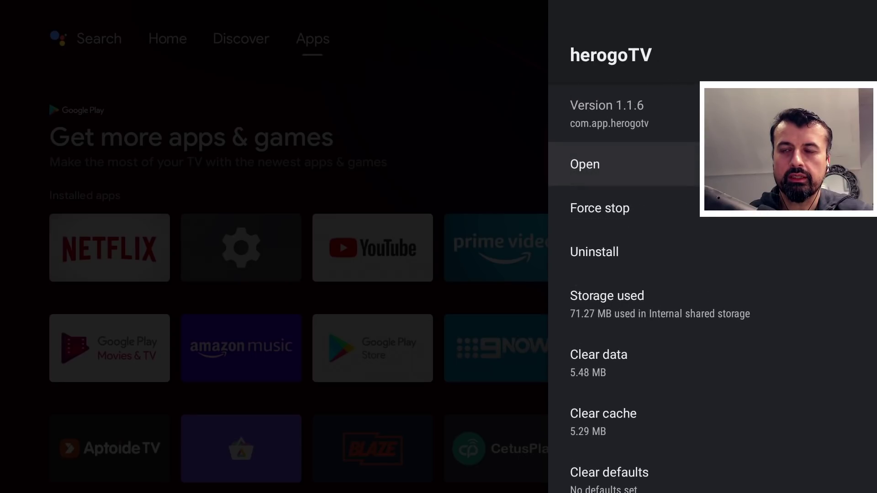
key("Return")
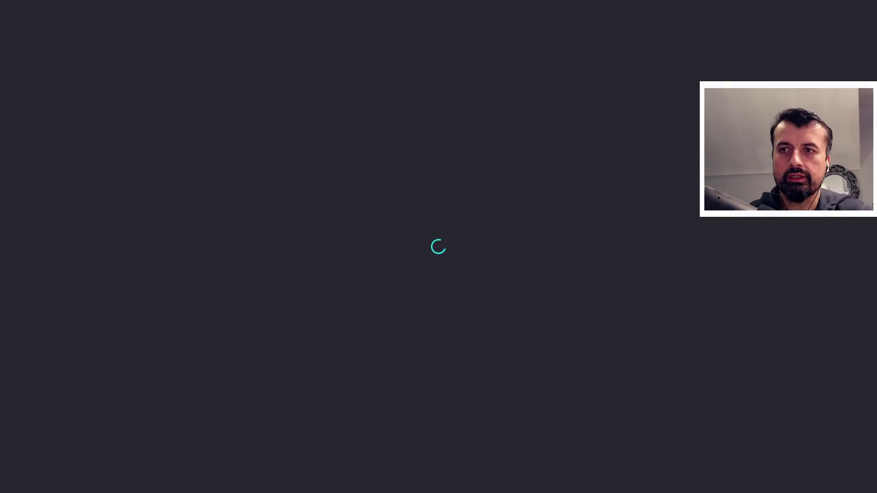